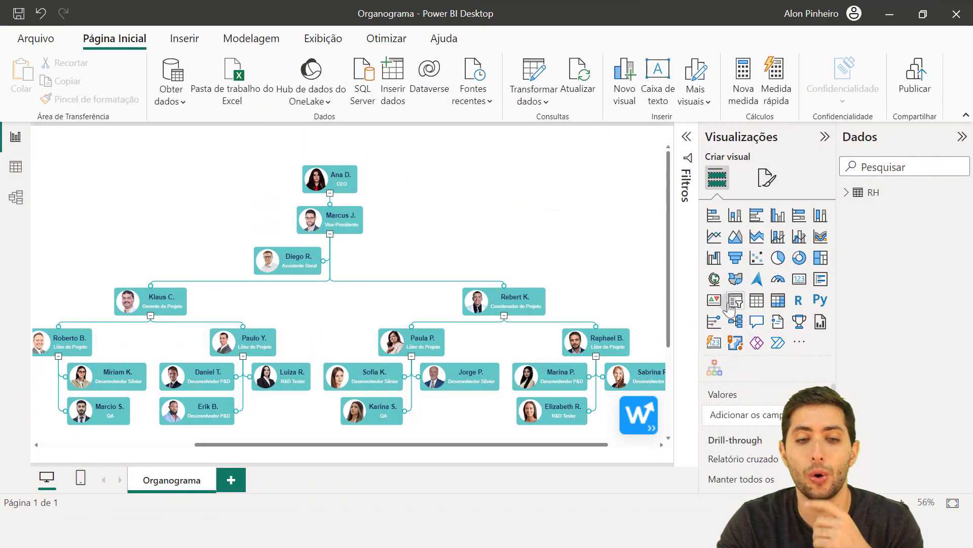
Step: Select the org chart visual and compare its Id and Parent Id fields with the ID columns in the Organograma workbook in Excel
left_click(463, 230)
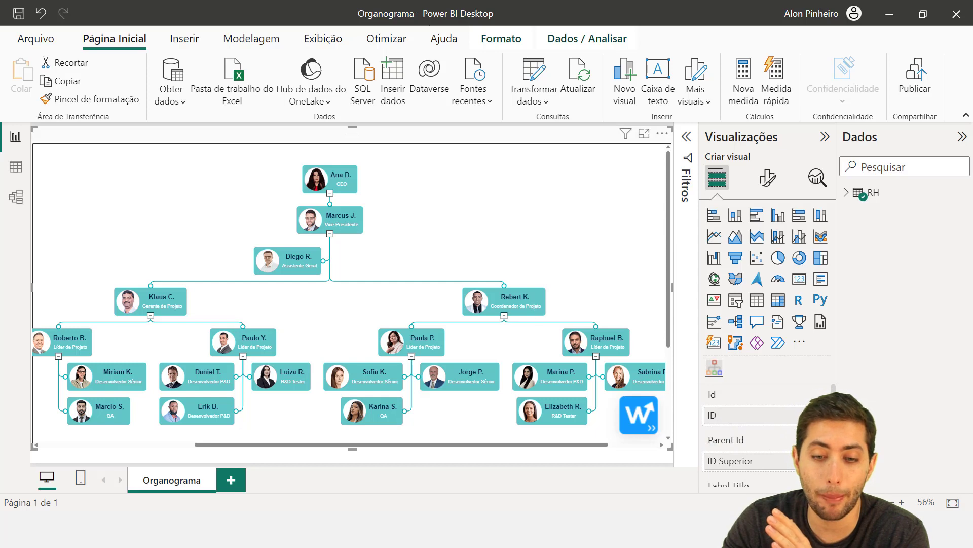
key("alt+Tab")
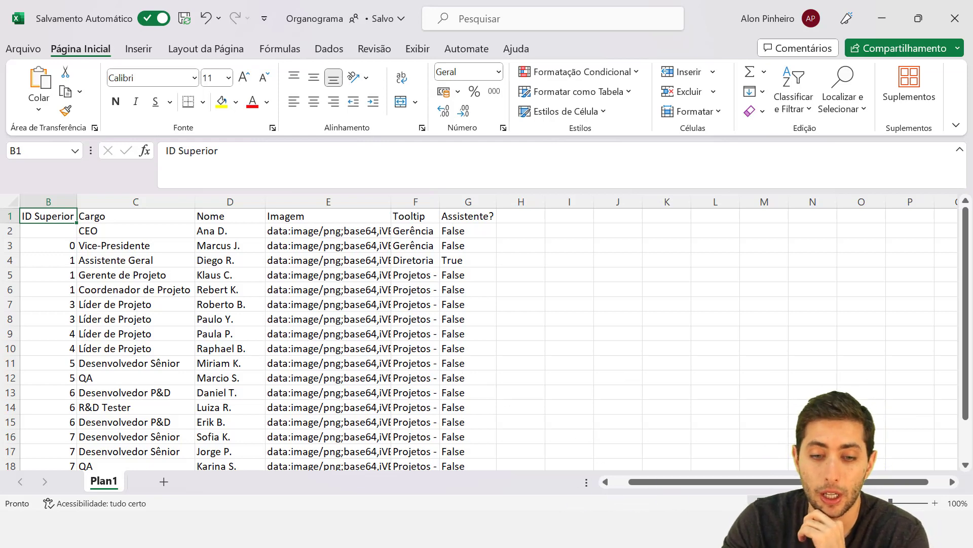
left_click(142, 265)
left_click(48, 203)
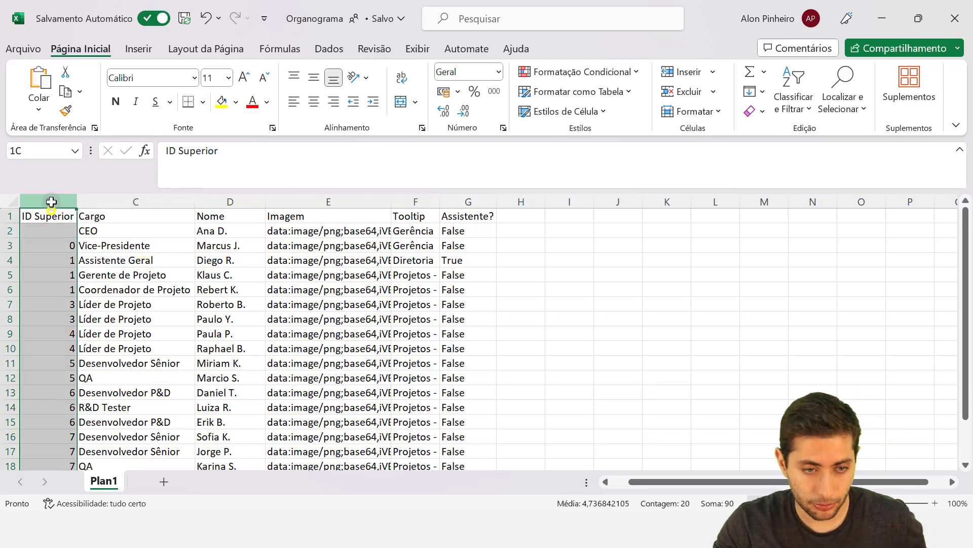
scroll(65, 238, "up", 2)
left_click(56, 204)
left_click(100, 205)
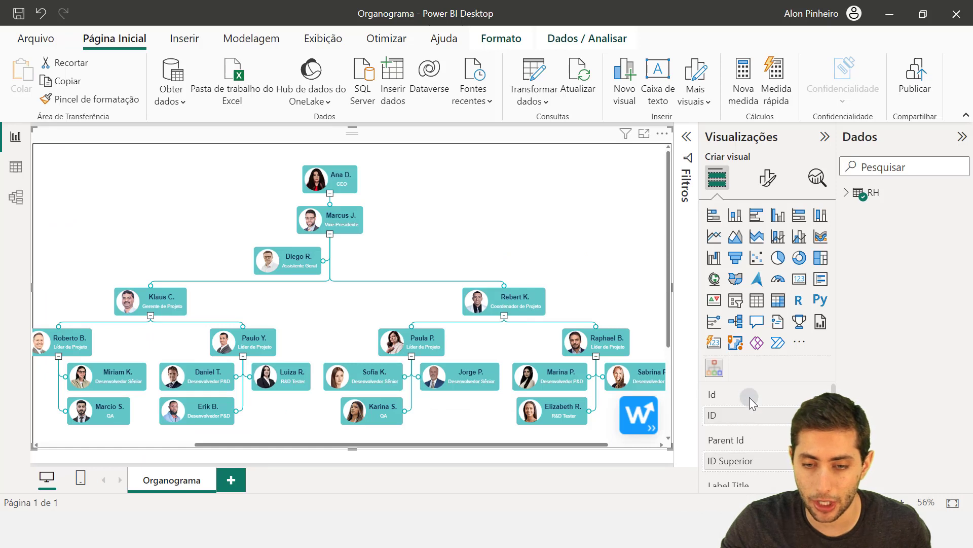
scroll(742, 430, "down", 1)
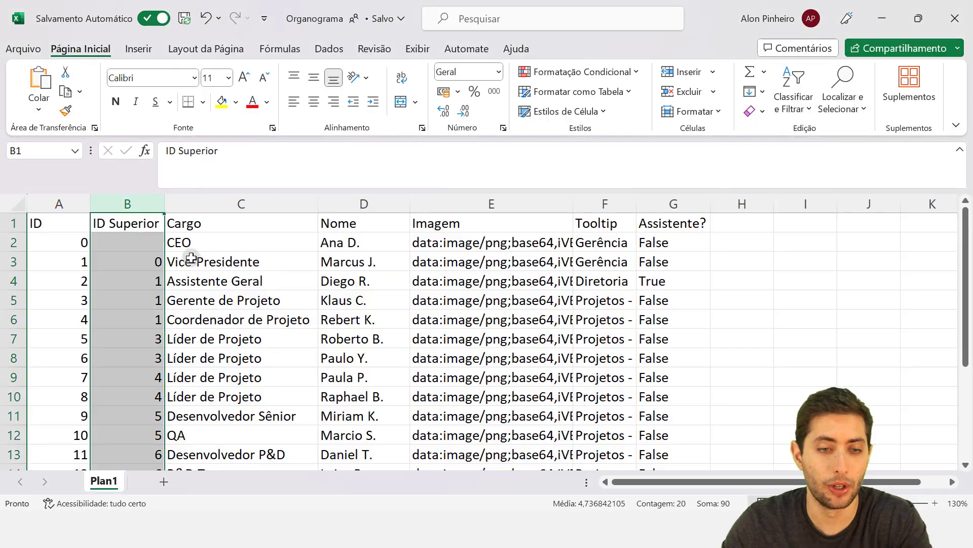
Step: Examine the ID column in the Organograma workbook, from its header through the last employee row
left_click(59, 204)
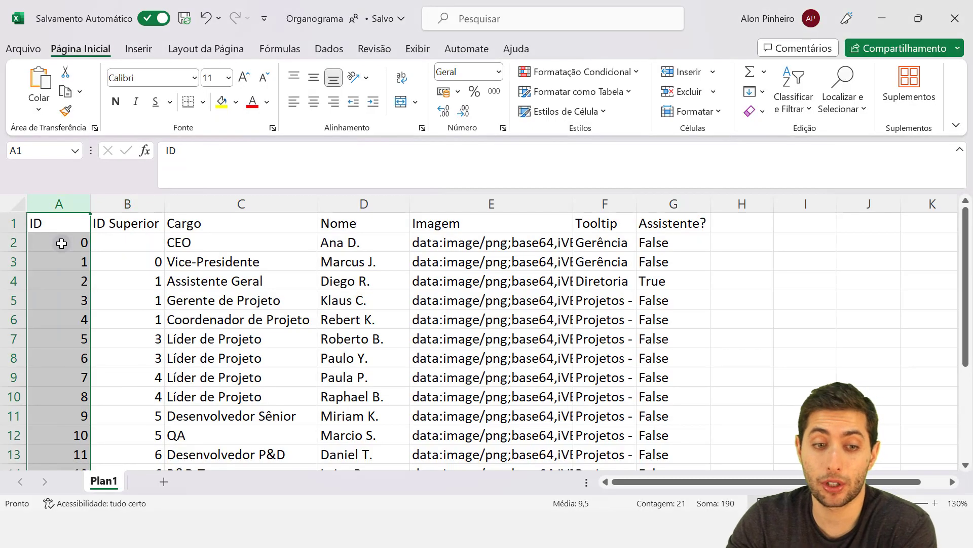
left_click_drag(64, 226, 54, 340)
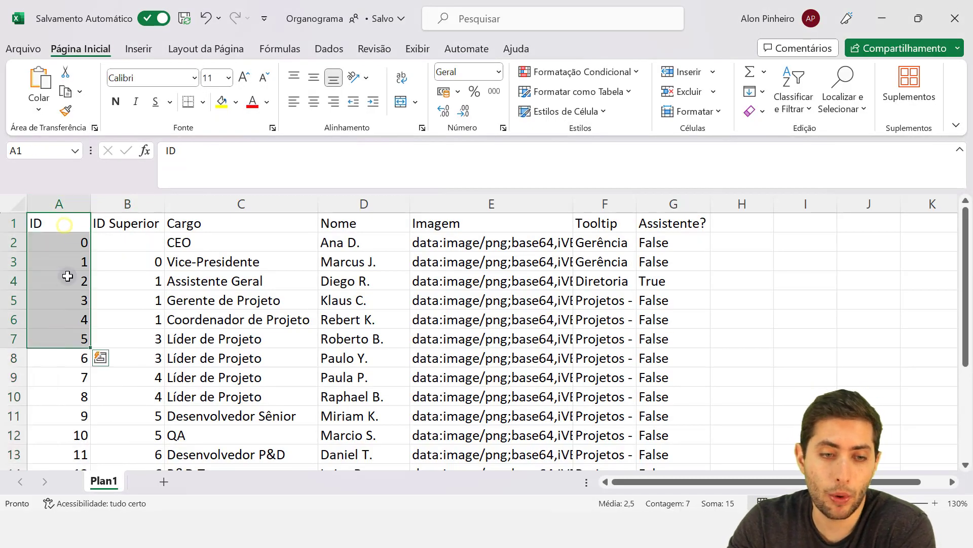
left_click(76, 222)
left_click(70, 241)
left_click_drag(70, 242, 67, 416)
left_click_drag(72, 224, 65, 375)
left_click(81, 242)
left_click(78, 258)
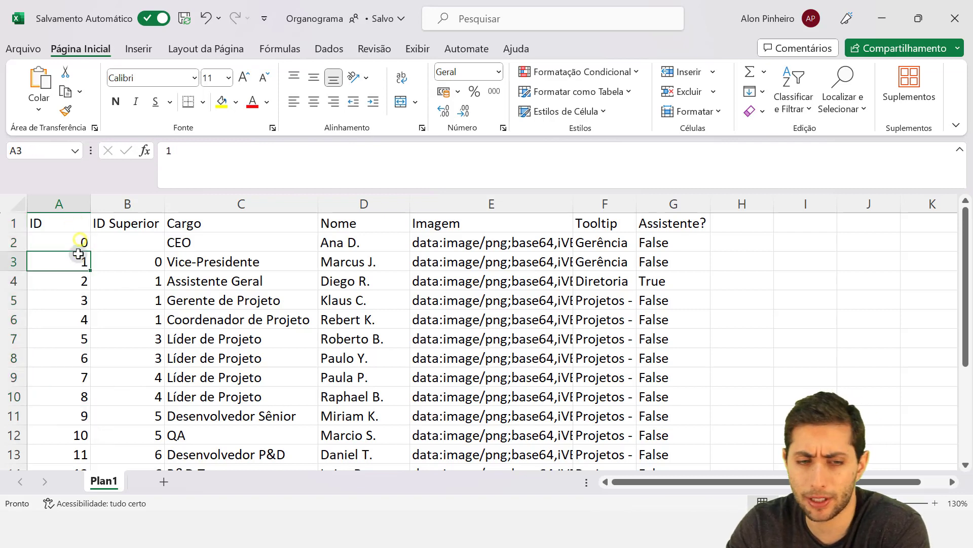
left_click(75, 237)
left_click_drag(65, 224, 58, 398)
scroll(65, 375, "down", 3)
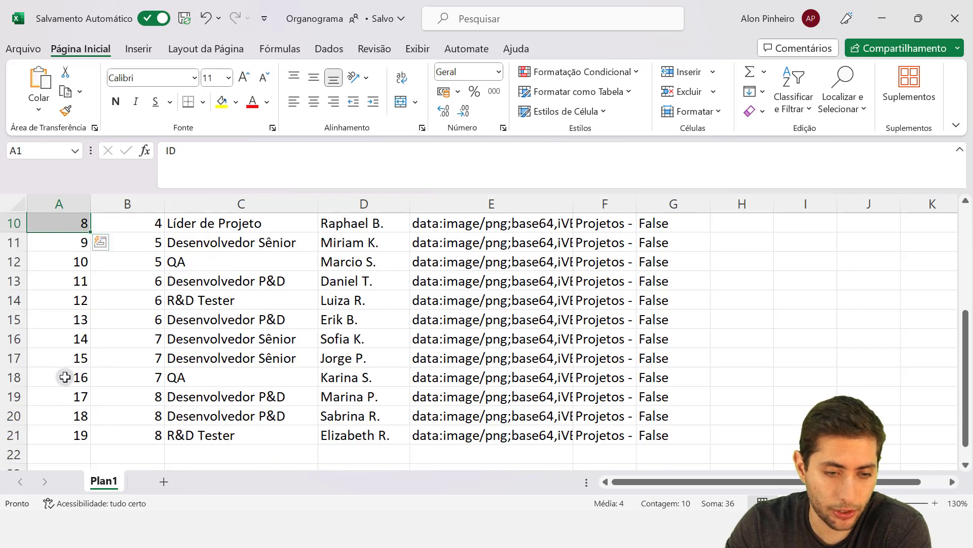
scroll(66, 376, "up", 3)
Step: Examine the ID Superior column, checking the CEO row and the Vice-Presidente row's link to its superior
left_click(133, 199)
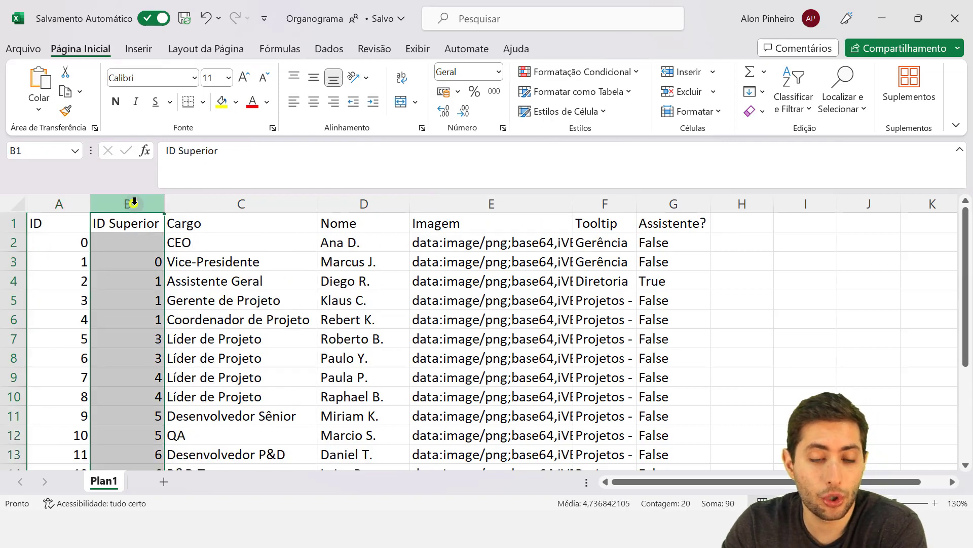
left_click(146, 228)
left_click(129, 202)
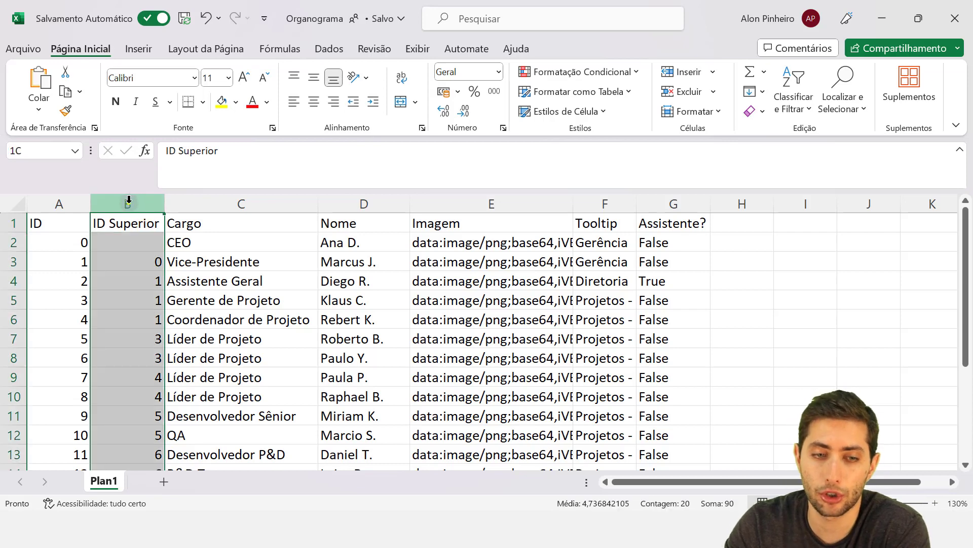
left_click(194, 248)
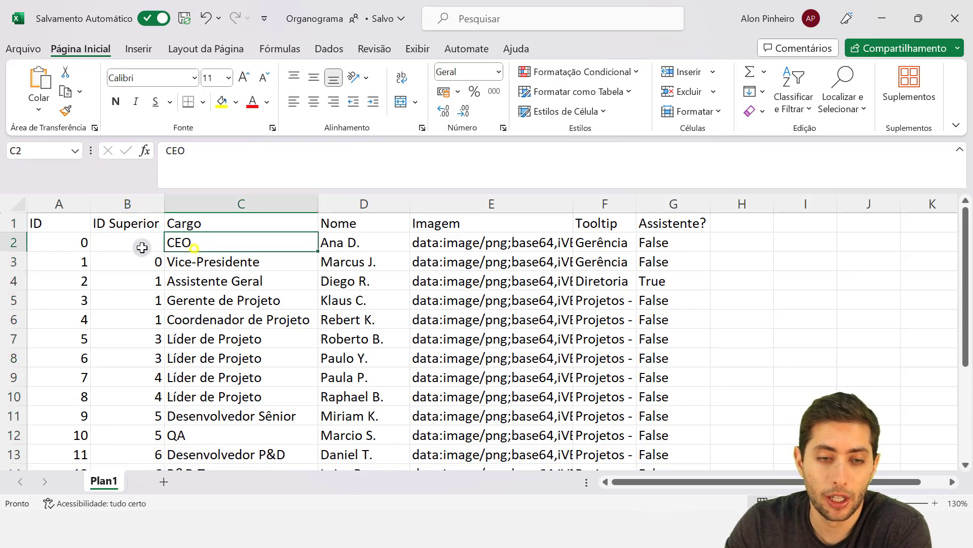
left_click(137, 261)
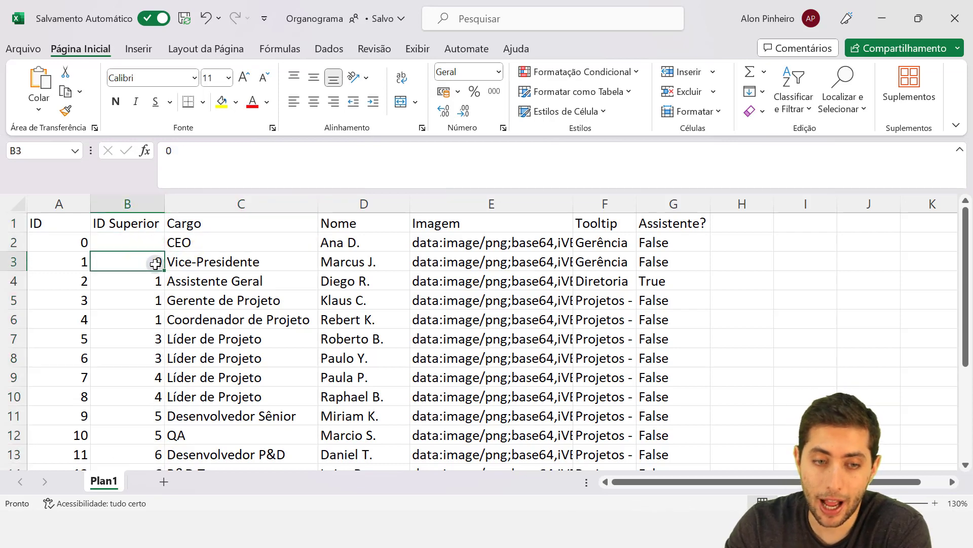
left_click_drag(152, 262, 202, 263)
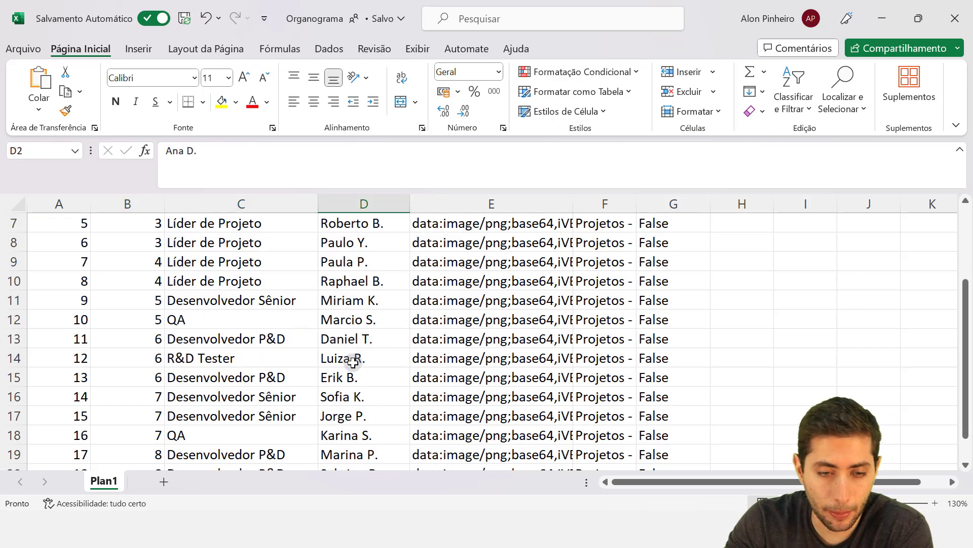
Step: Trace the R&D Tester in row 14 to the superior by matching the ID Superior value with the ID column
left_click(353, 361)
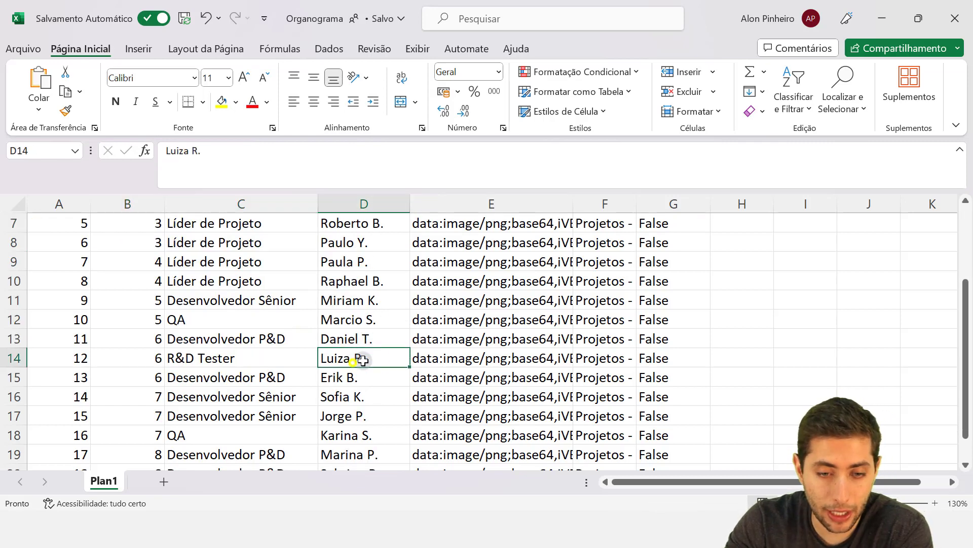
left_click(152, 358)
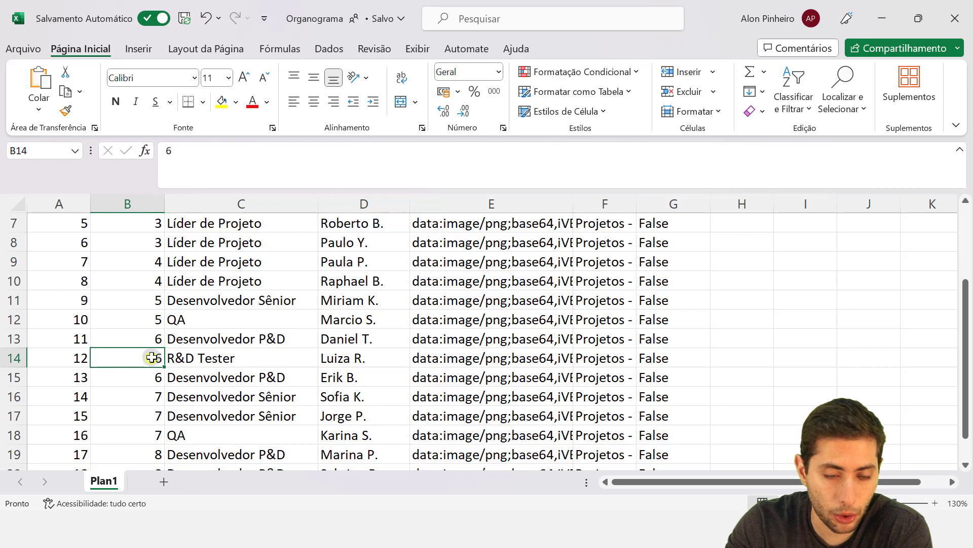
scroll(148, 359, "up", 1)
left_click_drag(48, 300, 386, 300)
left_click(78, 299)
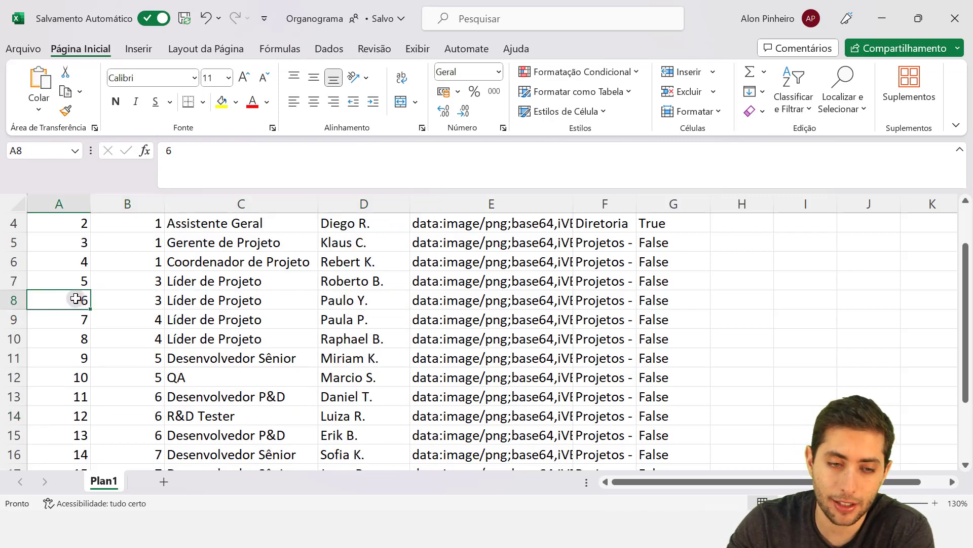
scroll(79, 289, "up", 1)
Step: Review the ID, ID Superior, Nome and Imagem columns one after another
left_click(81, 196)
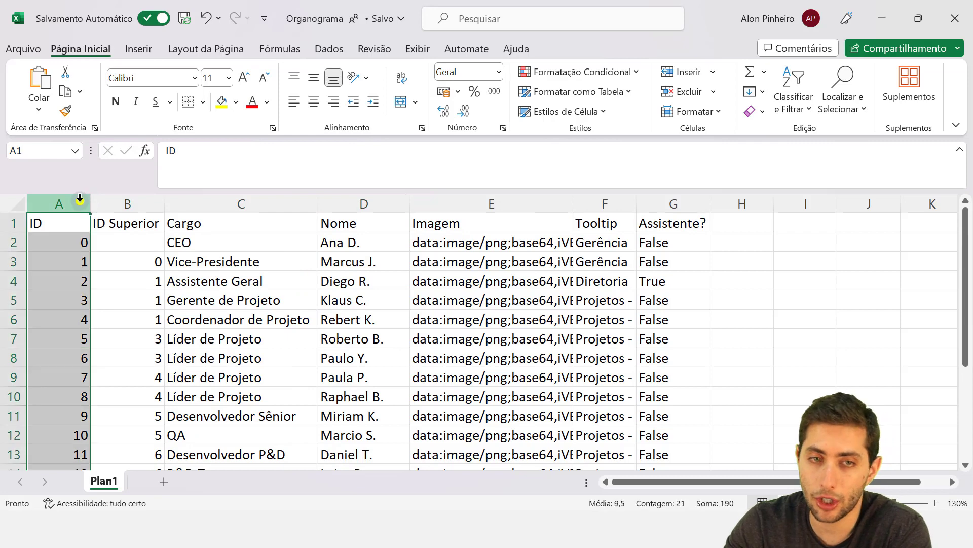
left_click(126, 204)
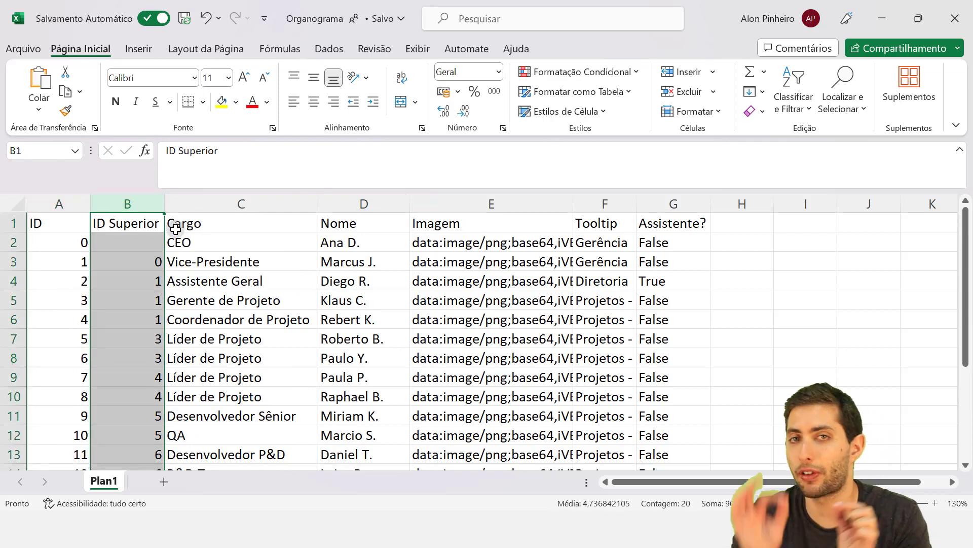
left_click(344, 197)
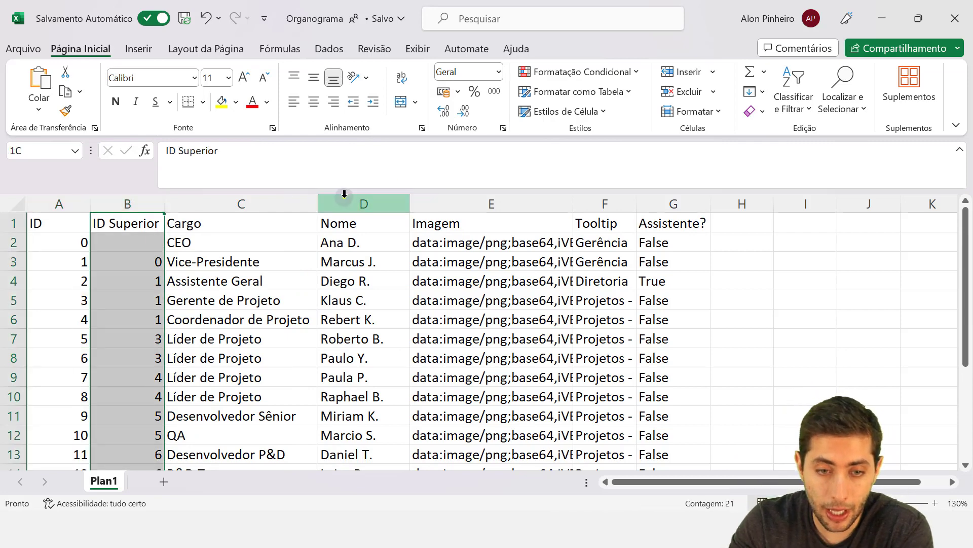
left_click(451, 205)
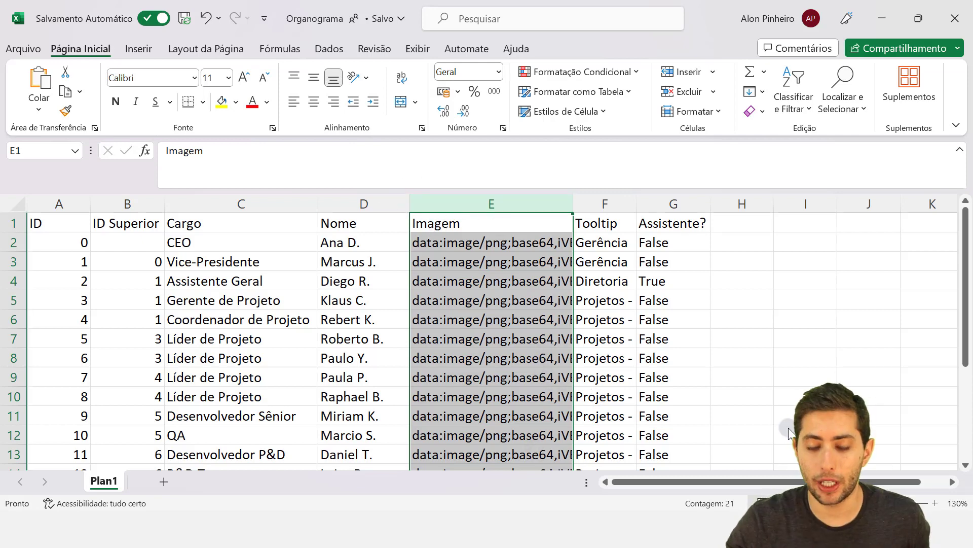
Step: Switch to Chrome, search for "image bb" and open the ImgBB image hosting site
key("alt+Tab")
type("image bb")
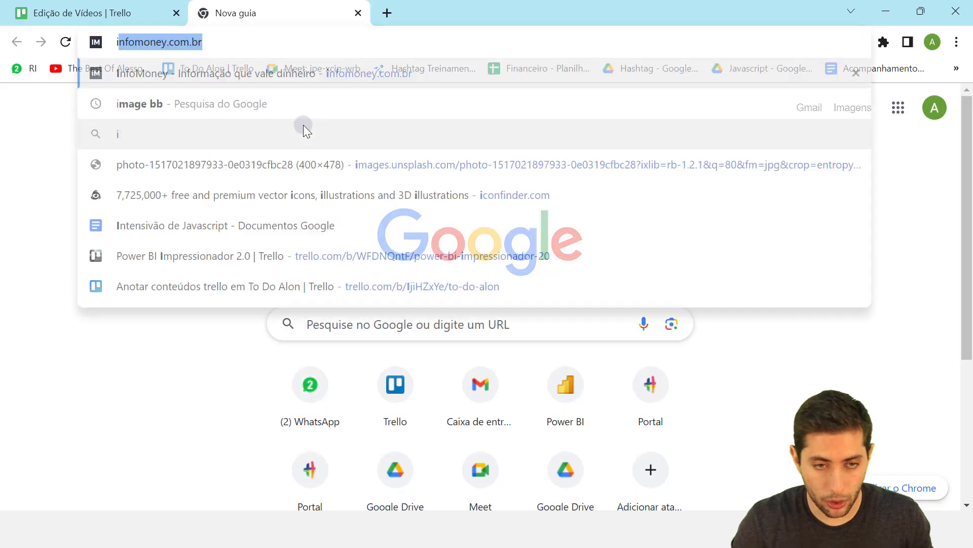
key("Return")
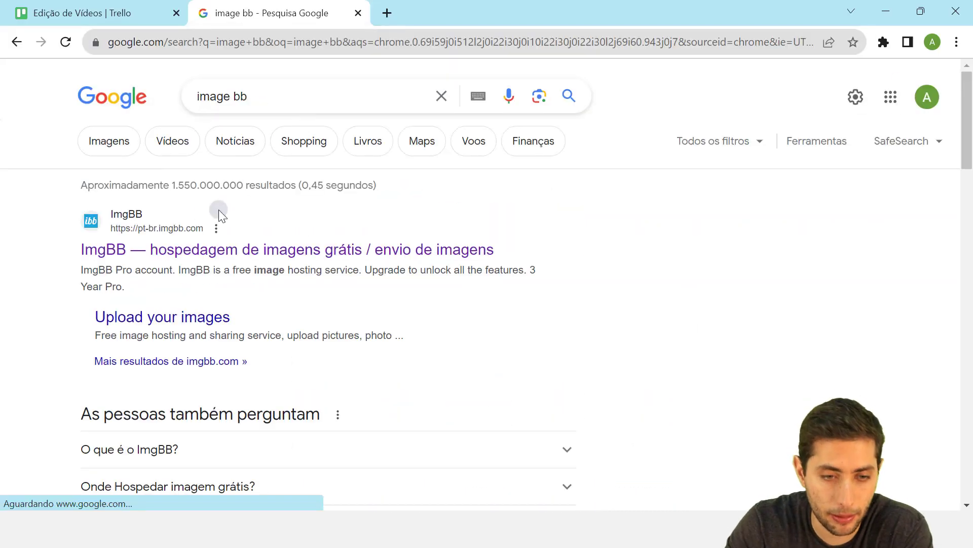
left_click(134, 249)
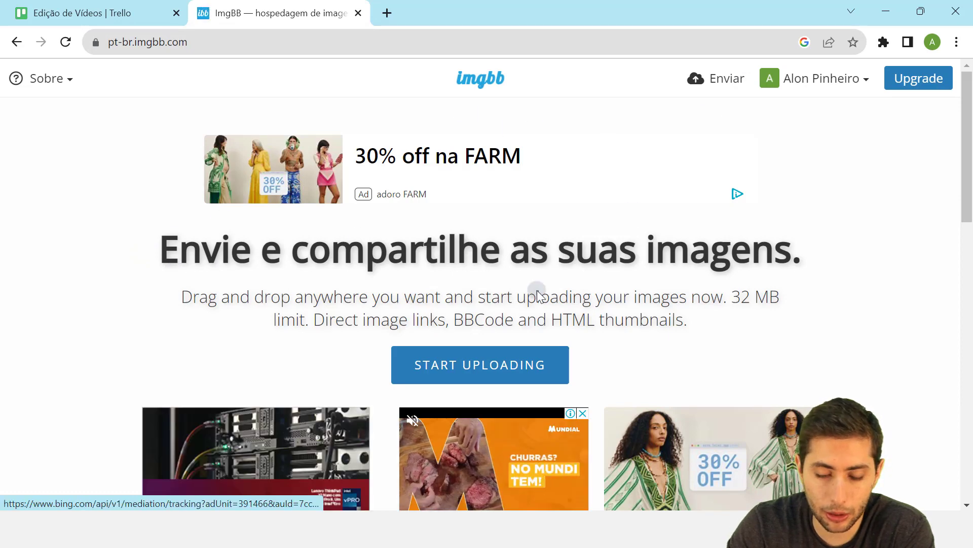
Step: Upload the image "Dashboard 1 - Vendas" from the 10-09 folder to ImgBB without automatic deletion
left_click(443, 365)
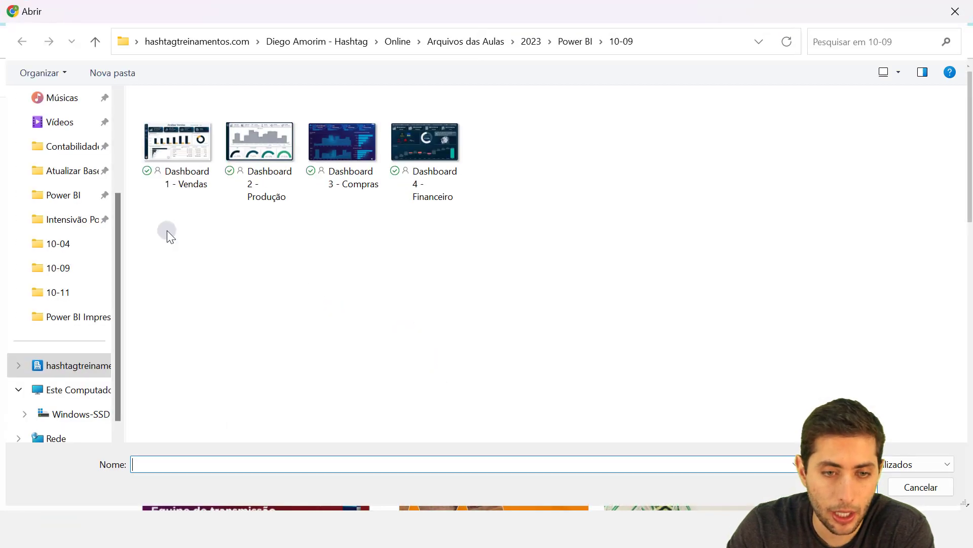
left_click(195, 186)
double_click(193, 182)
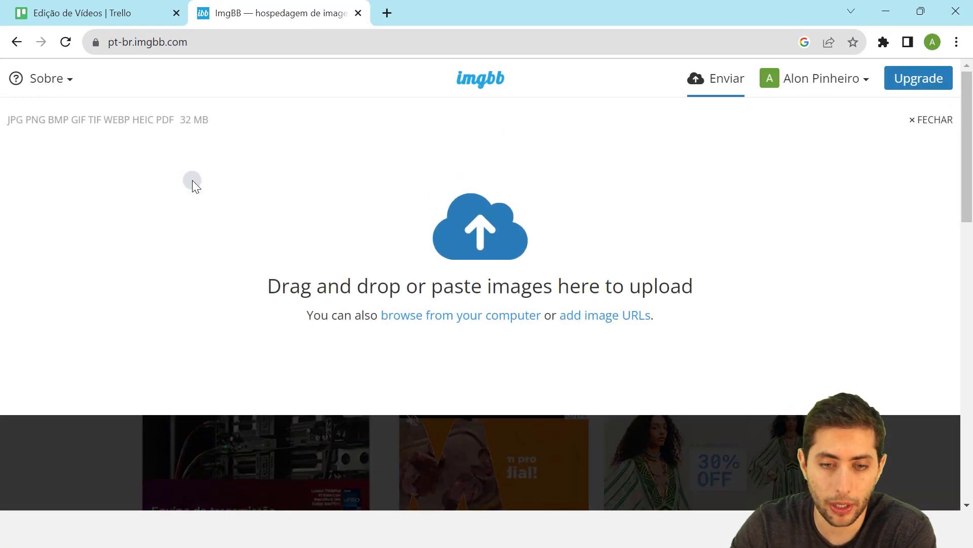
scroll(474, 352, "down", 1)
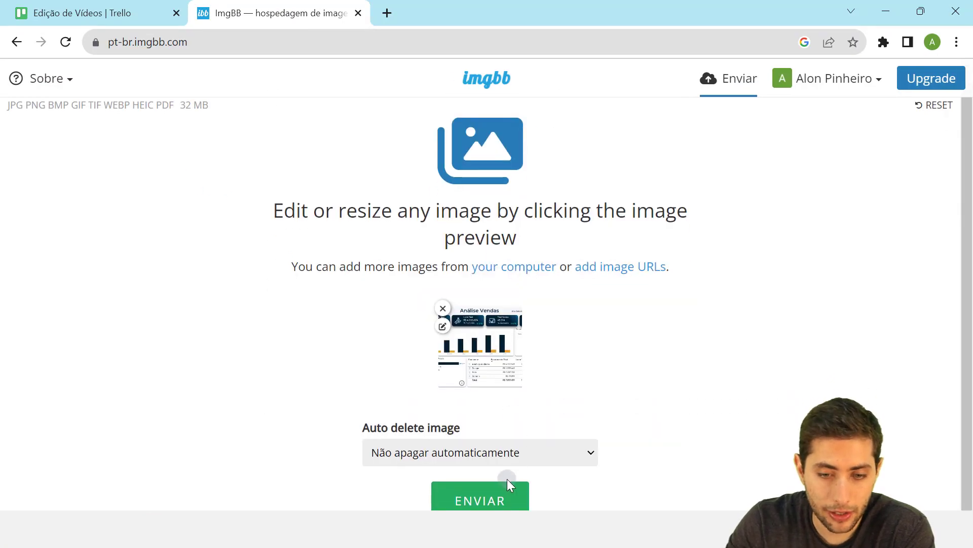
left_click(495, 498)
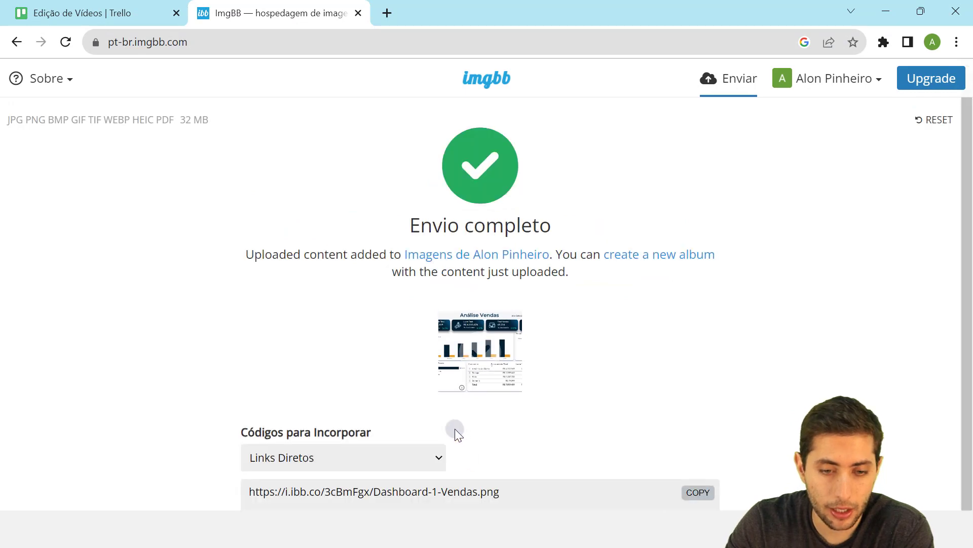
Step: Choose Links Diretos as the embed code for the uploaded image and copy its direct link
scroll(416, 419, "down", 1)
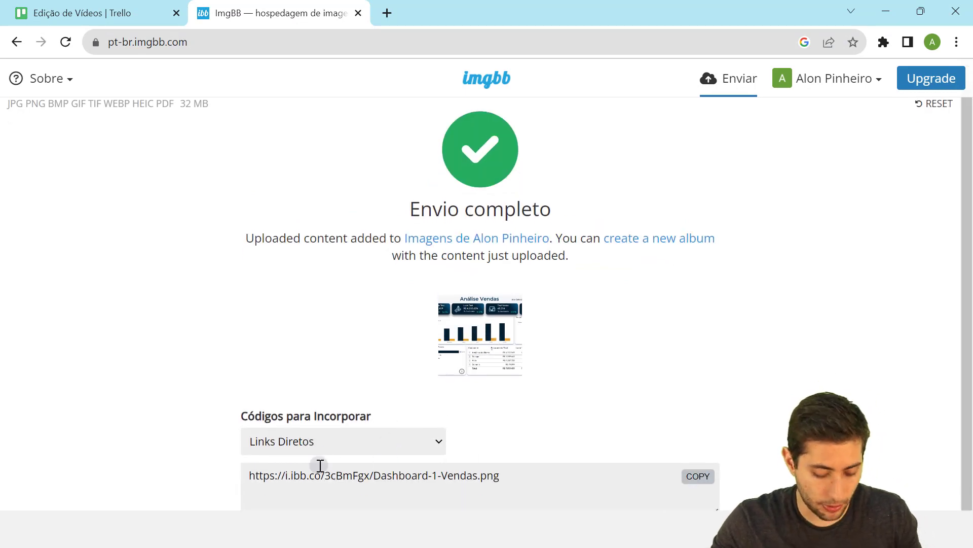
left_click(290, 444)
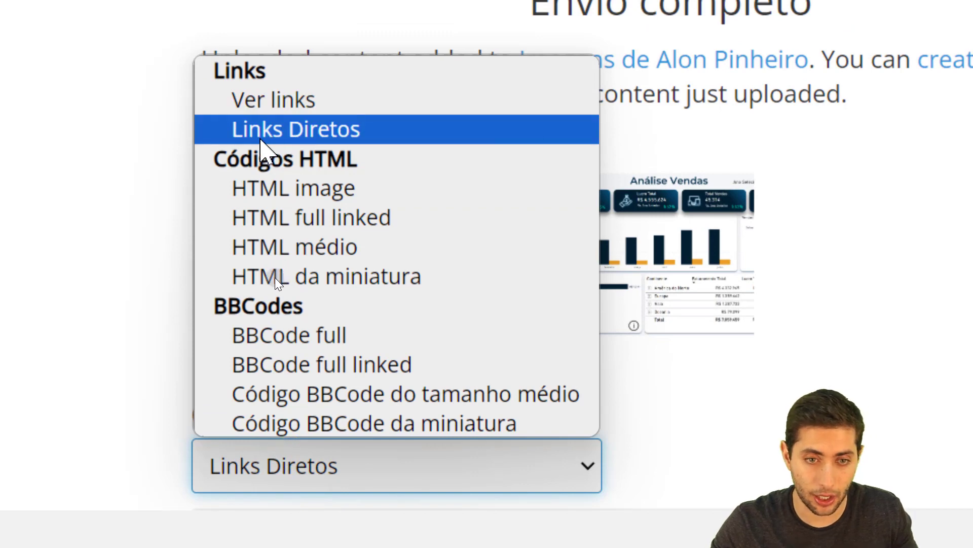
left_click(261, 142)
left_click_drag(763, 409, 215, 409)
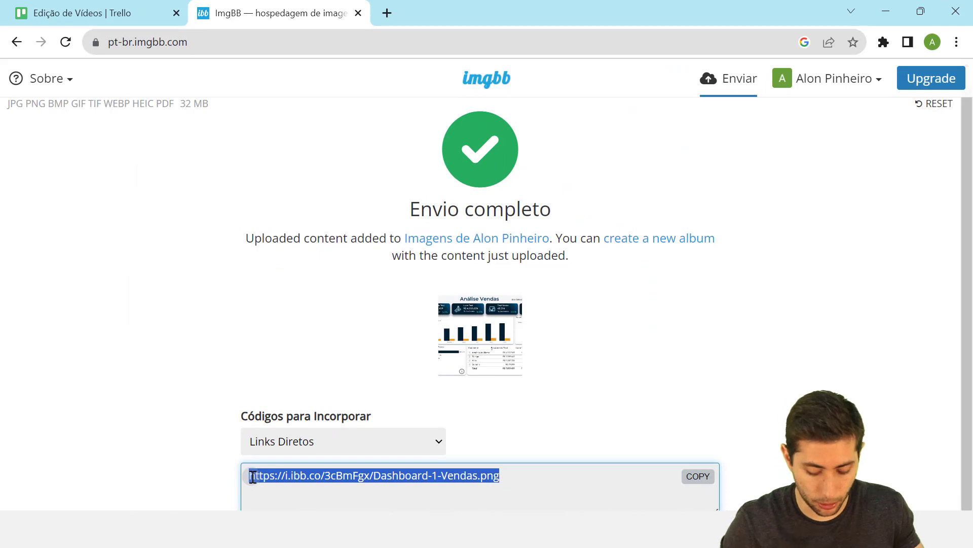
key("ctrl+c")
Step: Open the copied direct image link in a new browser window to view the image, and minimize that window
key("ctrl+n")
key("ctrl+v")
key("Return")
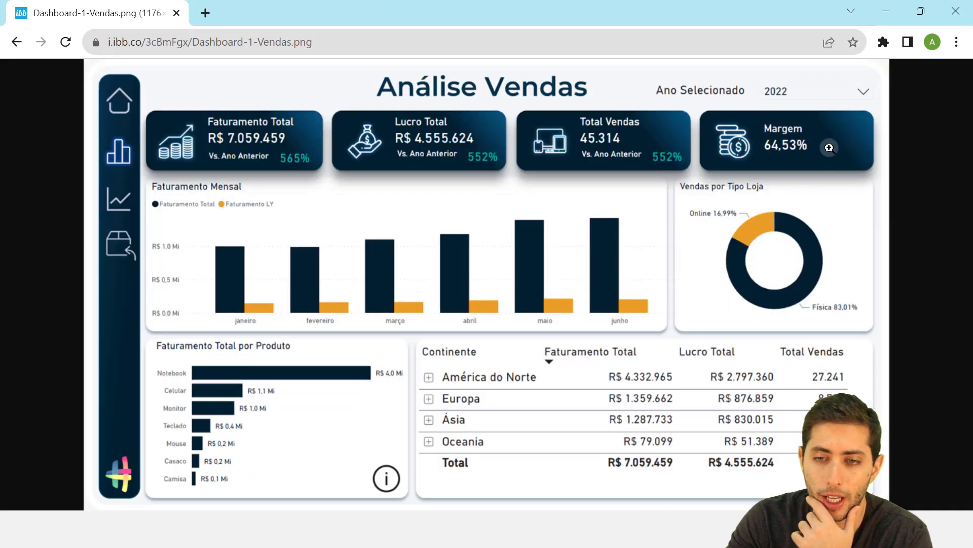
left_click(884, 9)
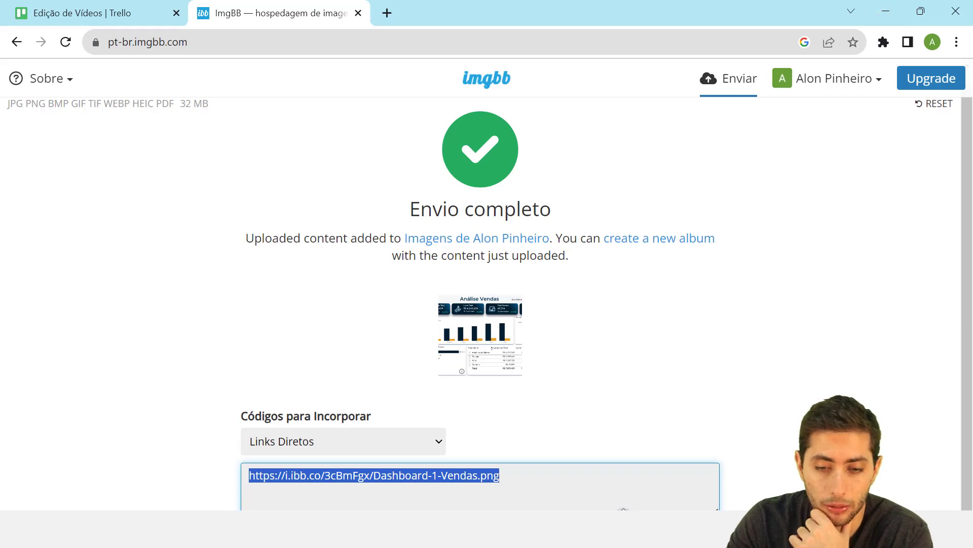
Step: Switch back to Excel and examine the image codes in rows 5, 3 and 2 of the Imagem column
left_click(630, 529)
left_click(489, 243)
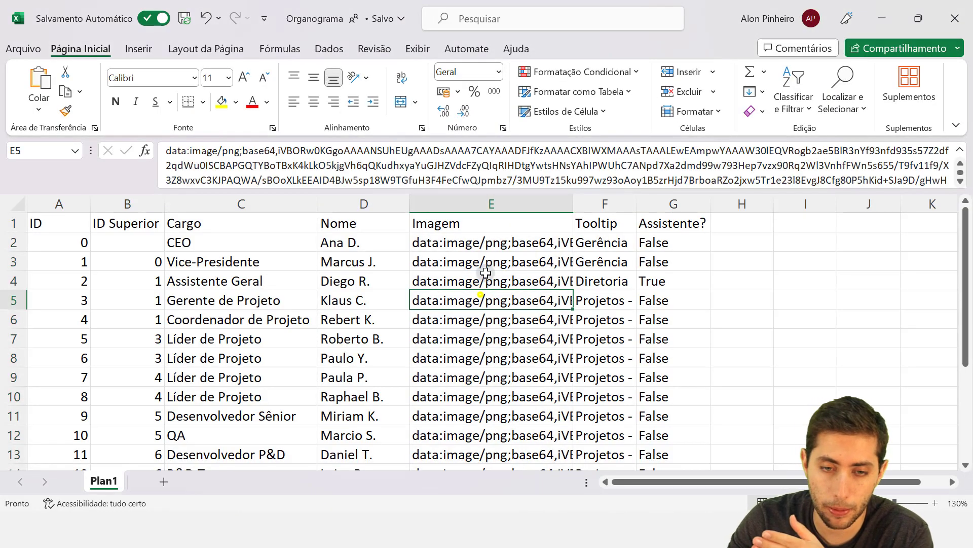
left_click(487, 264)
left_click(493, 244)
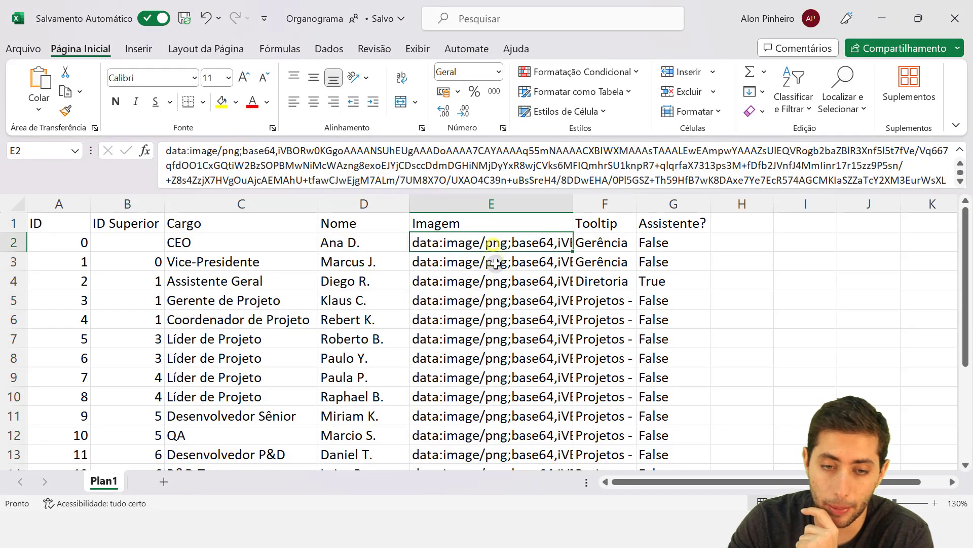
Step: Examine the image codes in rows 3 and 2 of the Imagem column and the entries of the Tooltip column
left_click(496, 262)
left_click(495, 243)
left_click(611, 241)
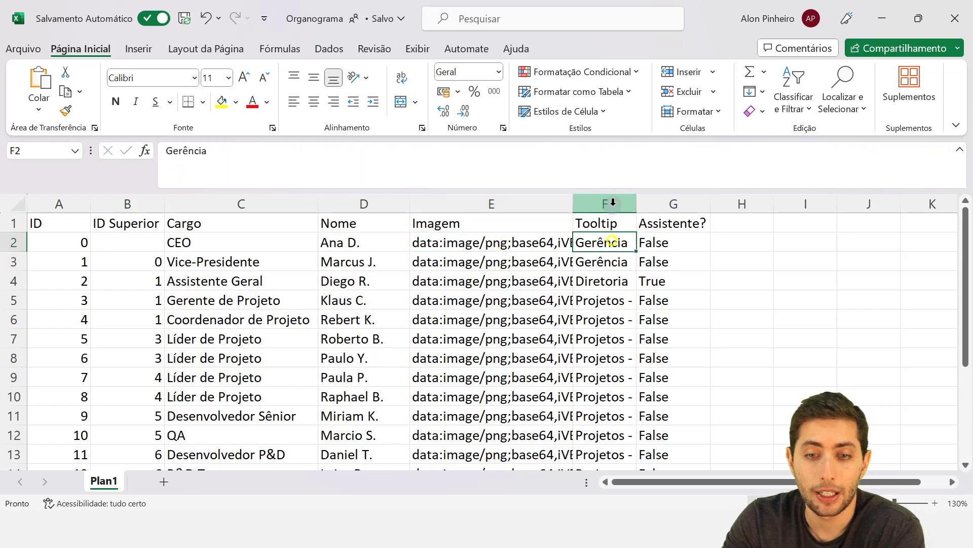
left_click(612, 203)
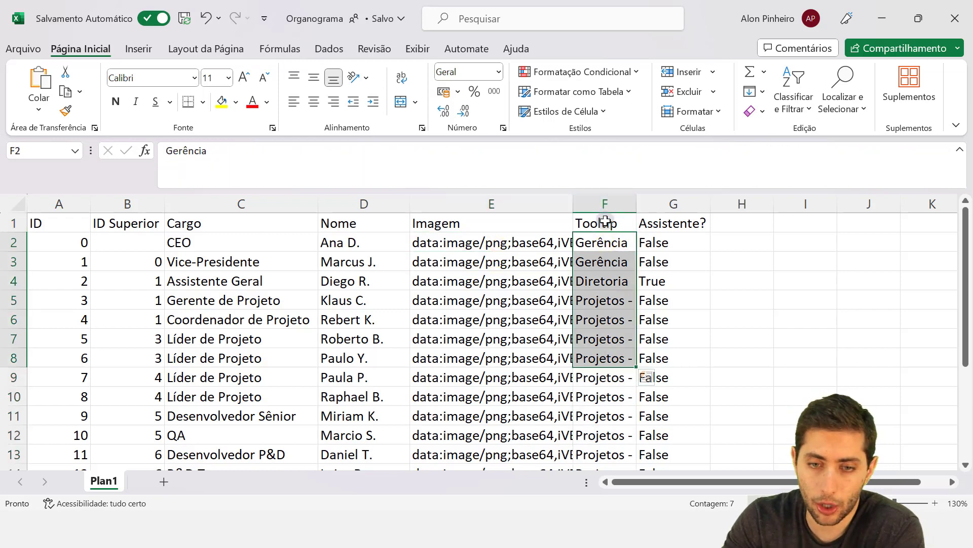
left_click(606, 220)
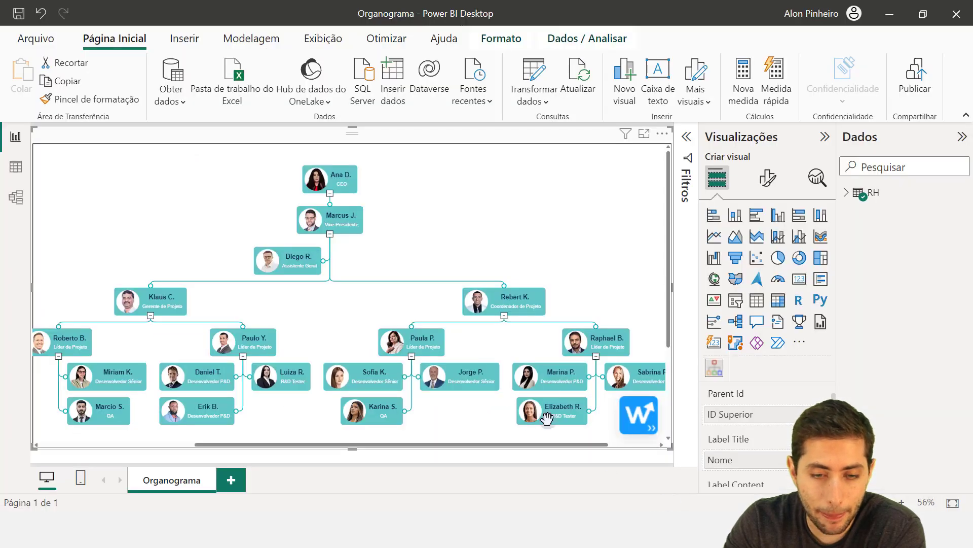
Step: Switch to Power BI and examine the tooltips of several employee cards in the org chart, including the Assistente Geral card
mouse_move(429, 339)
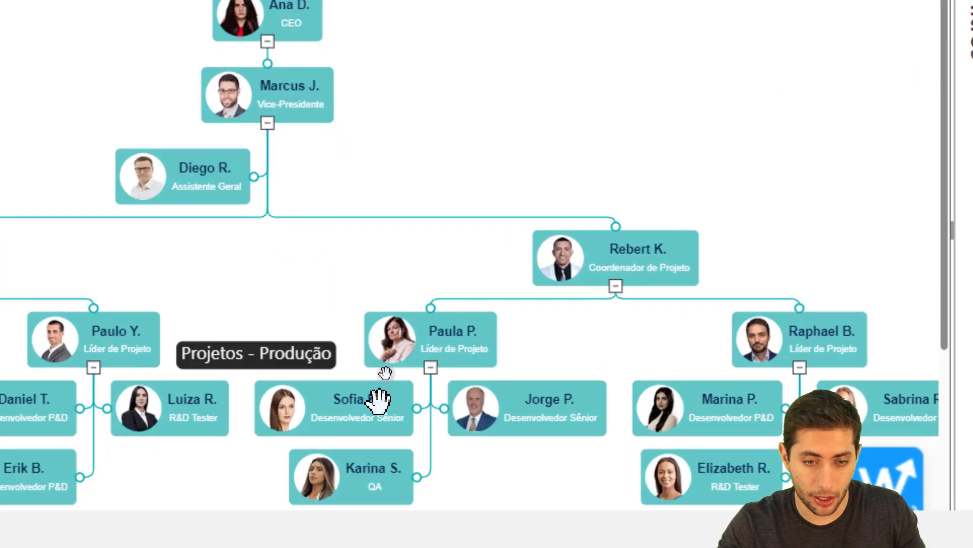
mouse_move(631, 260)
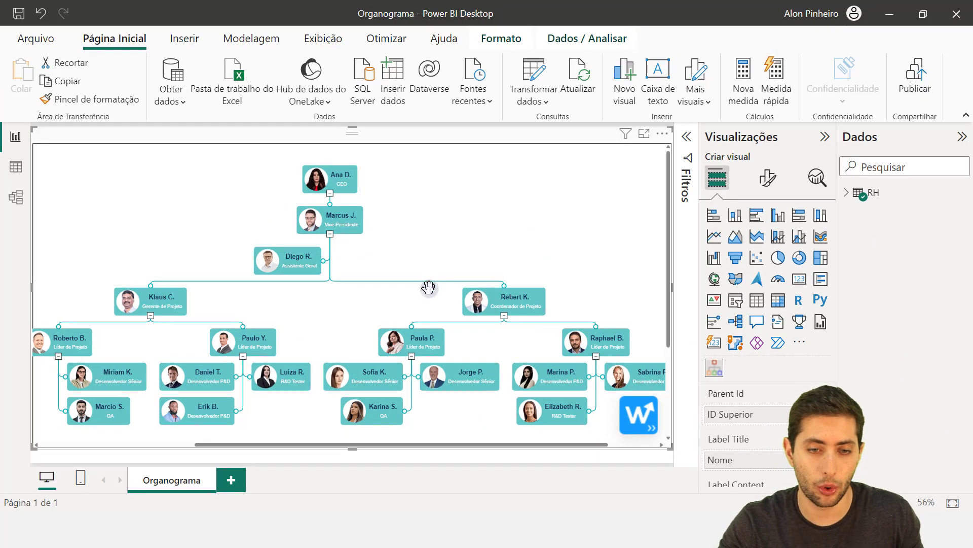
mouse_move(210, 176)
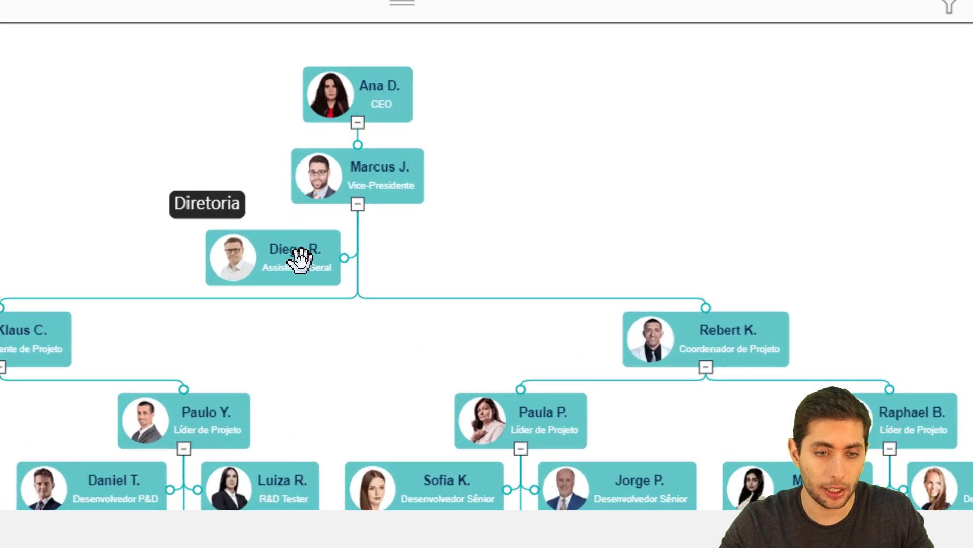
mouse_move(163, 299)
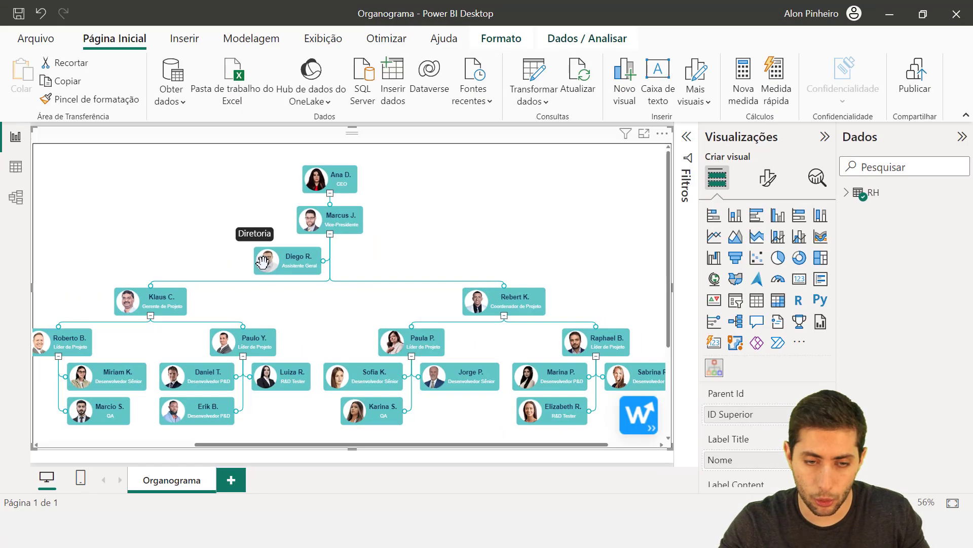
Step: Switch back to Excel and examine the Tooltip column and the table headers from ID to Assistente?
key("alt+Tab")
left_click_drag(600, 243, 588, 338)
left_click(615, 228)
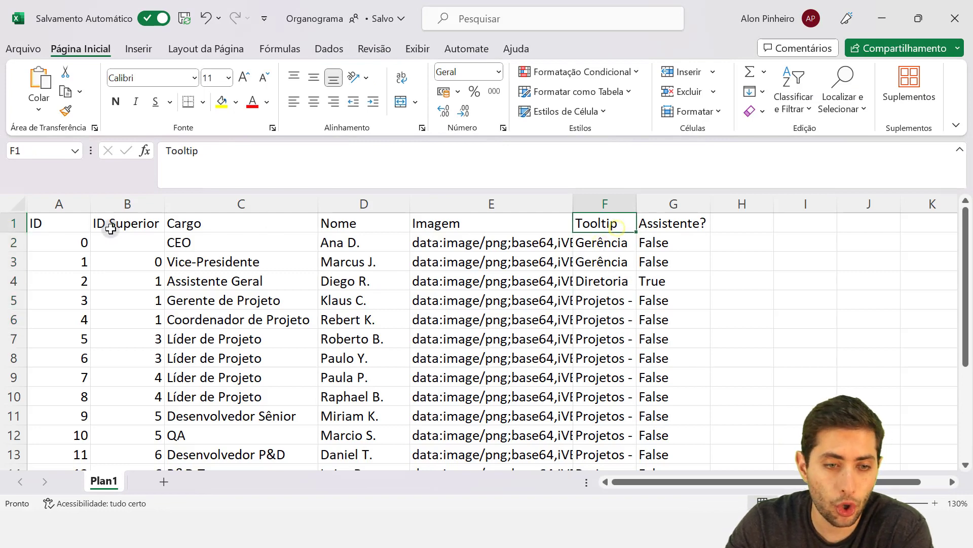
left_click_drag(70, 227, 650, 213)
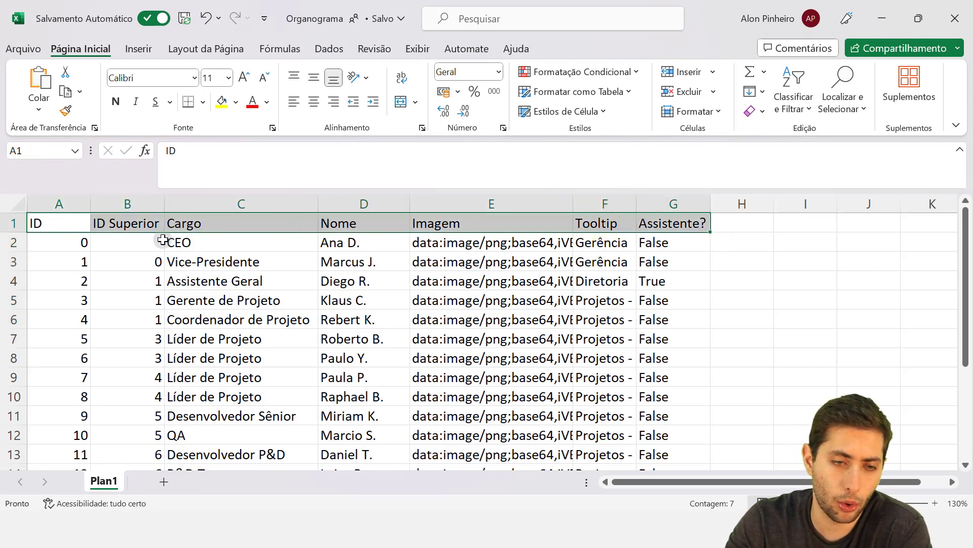
left_click(81, 226)
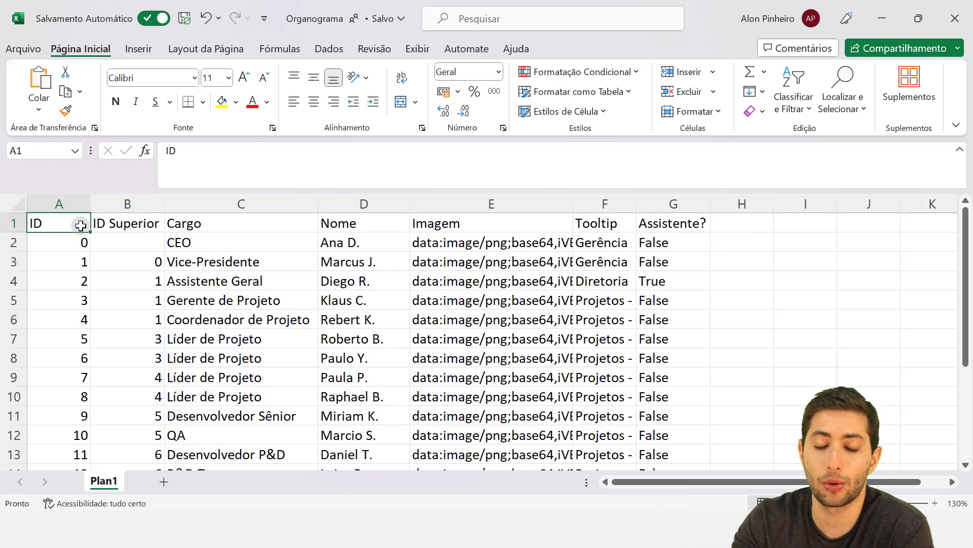
Step: Examine the Tooltip column and the True and False entries in the Assistente? column, focusing on row 4
left_click_drag(600, 219, 604, 333)
left_click_drag(672, 223, 673, 355)
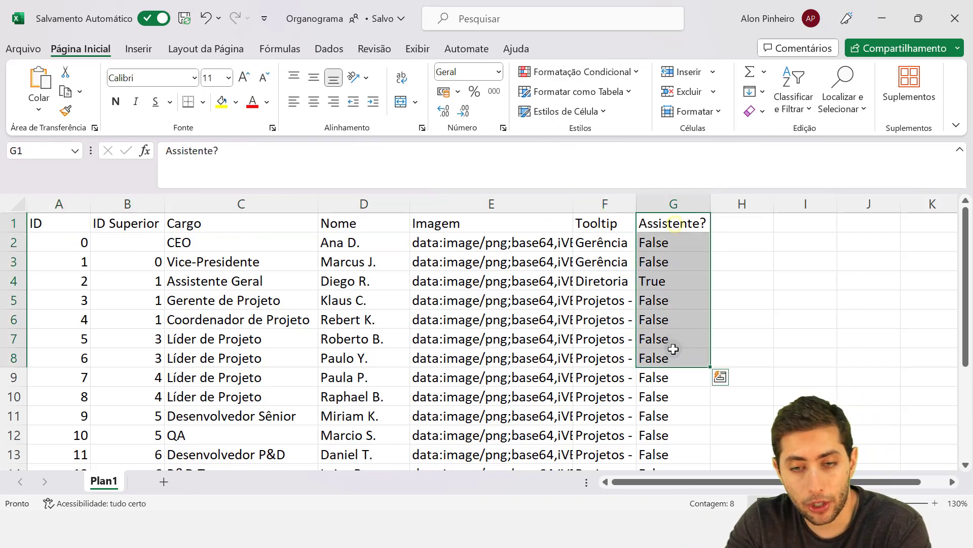
left_click_drag(679, 223, 684, 427)
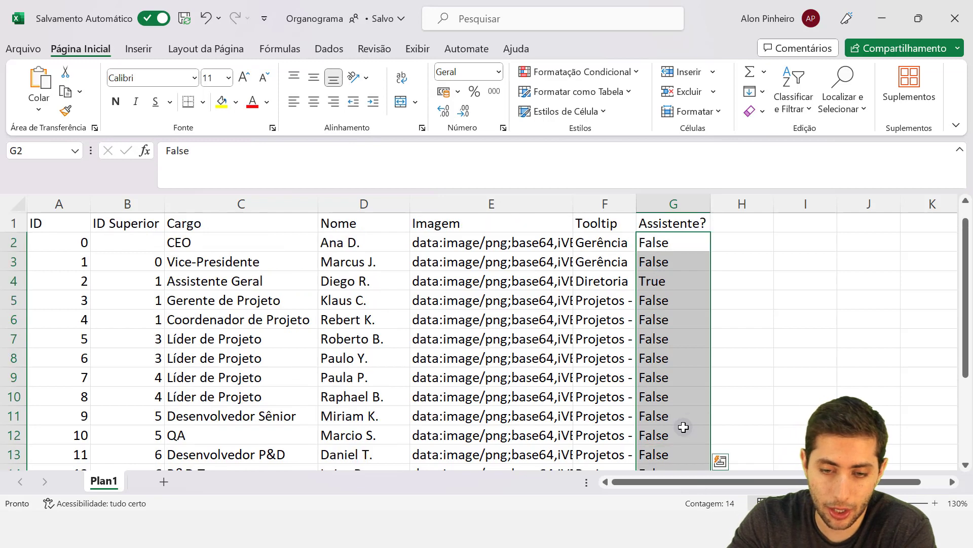
left_click(679, 280)
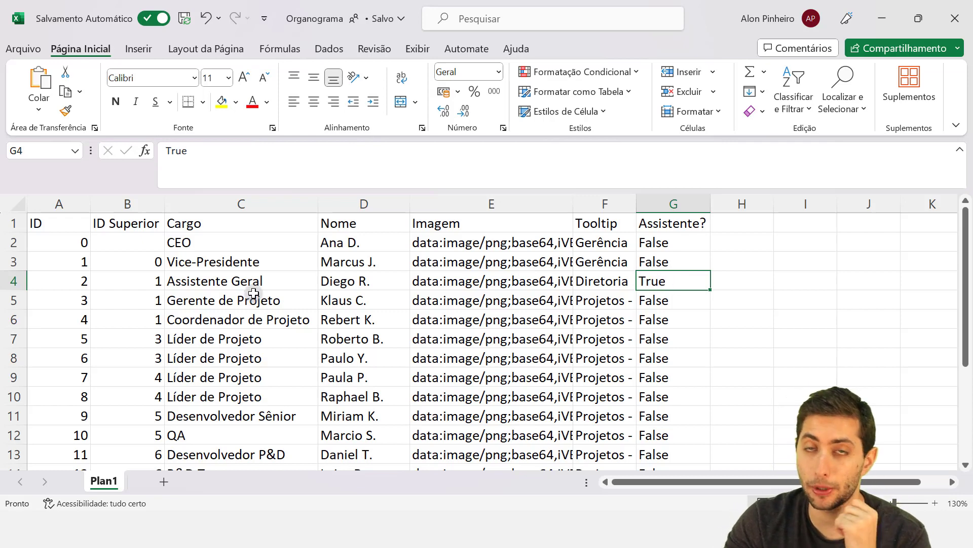
Step: Compare the Assistente Geral in row 4 and the Gerente de Projeto in row 5 with their shared superior in row 3
left_click(195, 280)
left_click(355, 280)
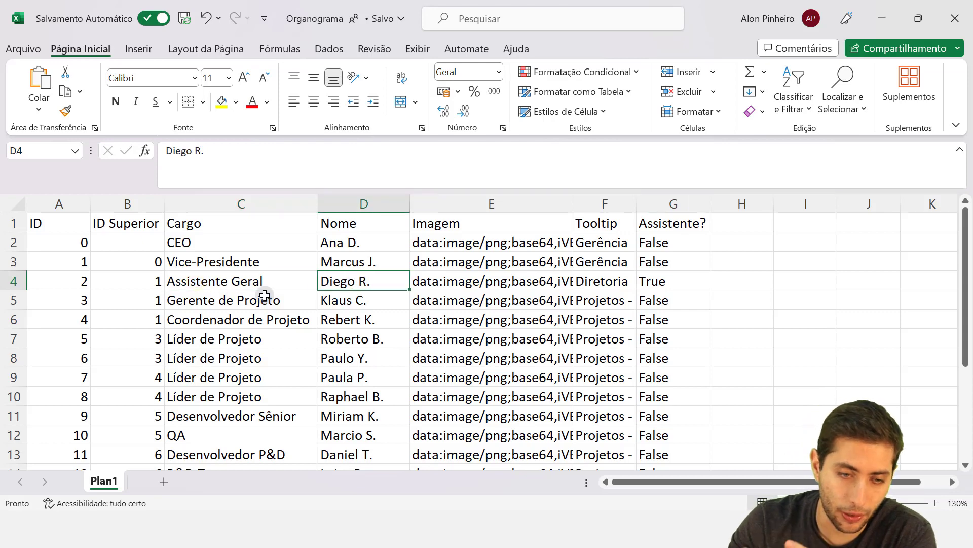
left_click(155, 283)
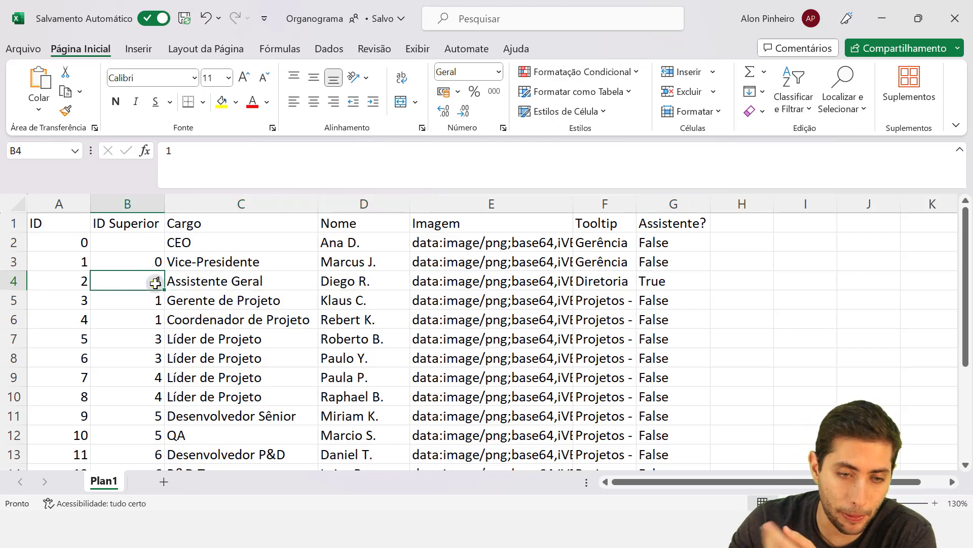
left_click(9, 260)
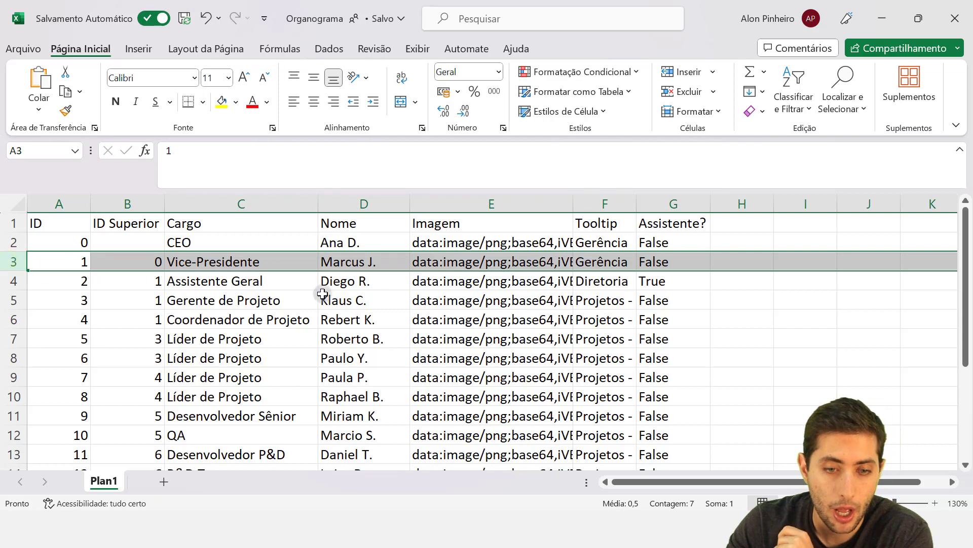
left_click_drag(335, 293, 237, 298)
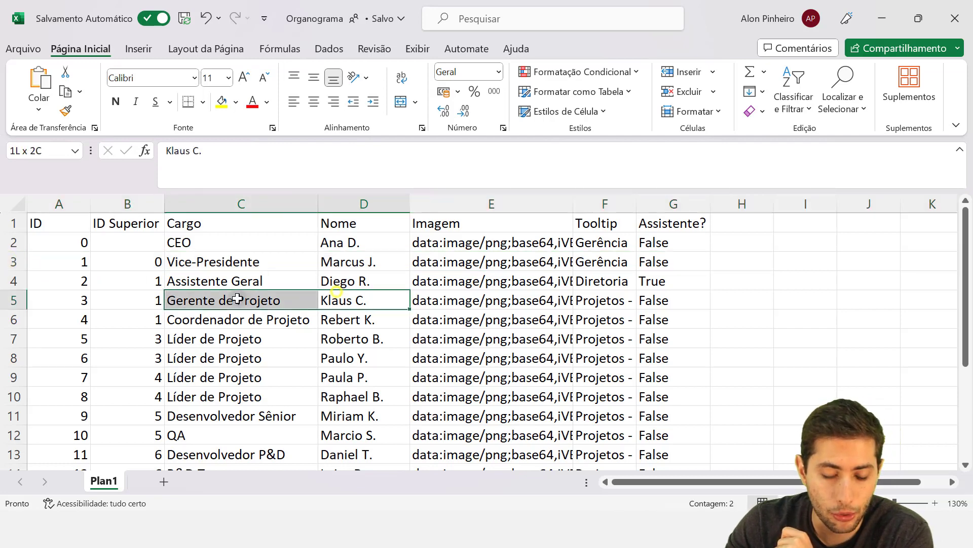
left_click(157, 303)
left_click(7, 261)
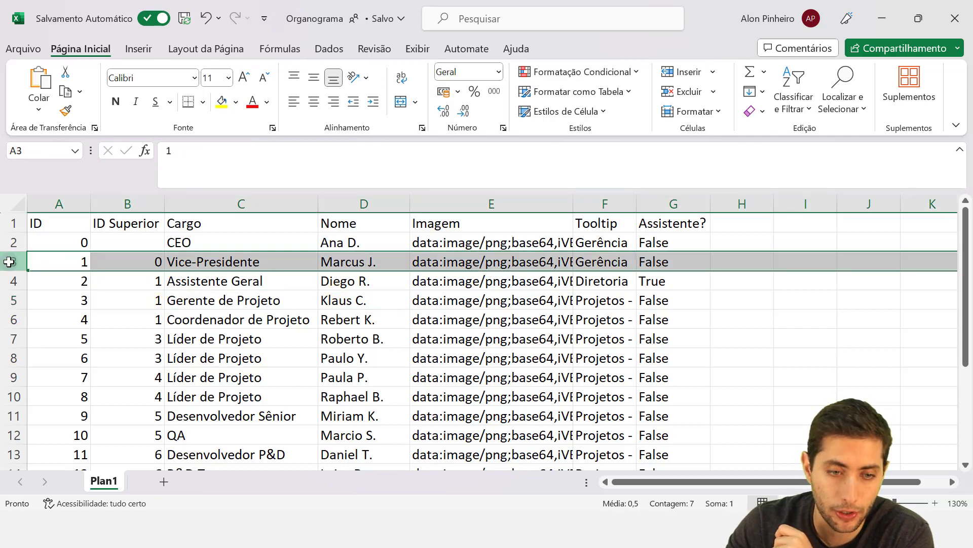
left_click_drag(149, 299, 657, 295)
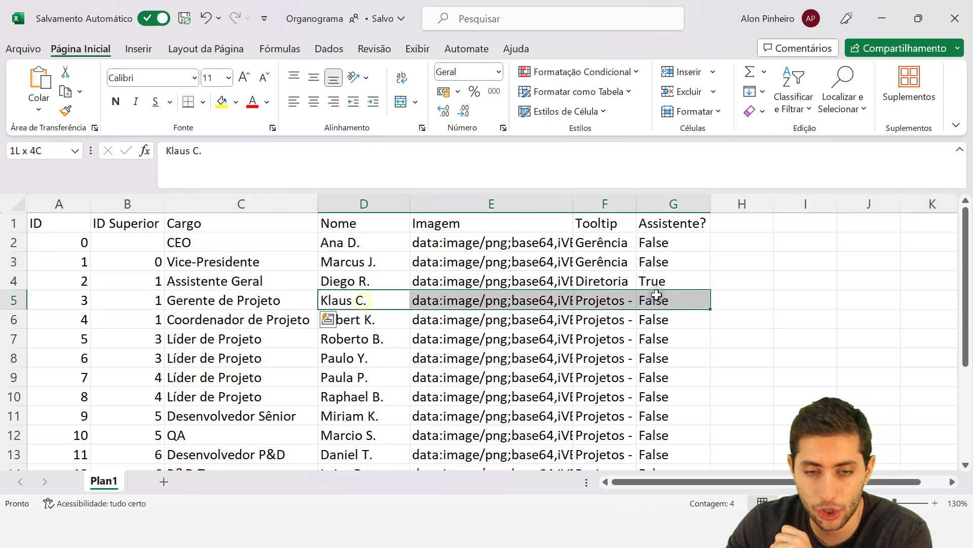
left_click_drag(359, 282, 660, 287)
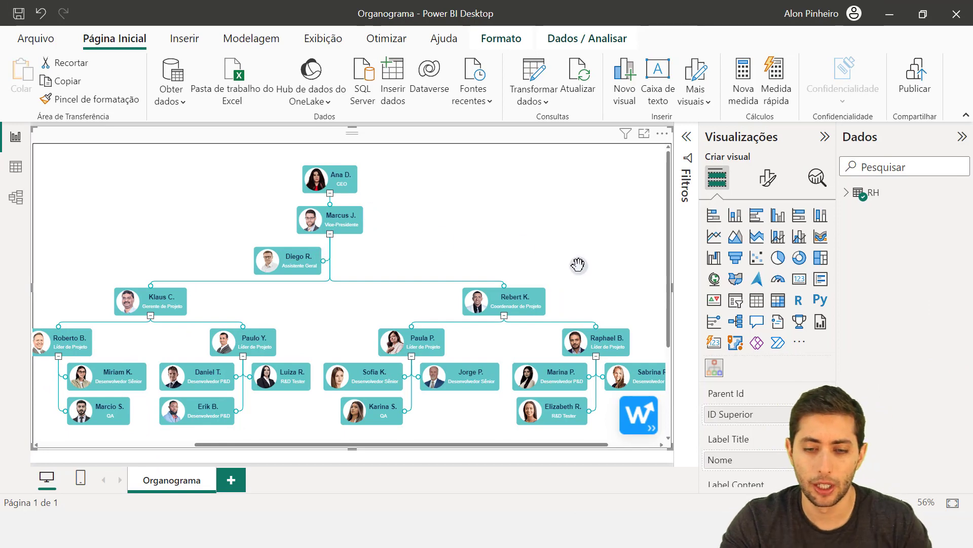
Step: Return to Excel and look through the whole employee table, including the first entries of the ID and ID Superior columns
key("alt+Tab")
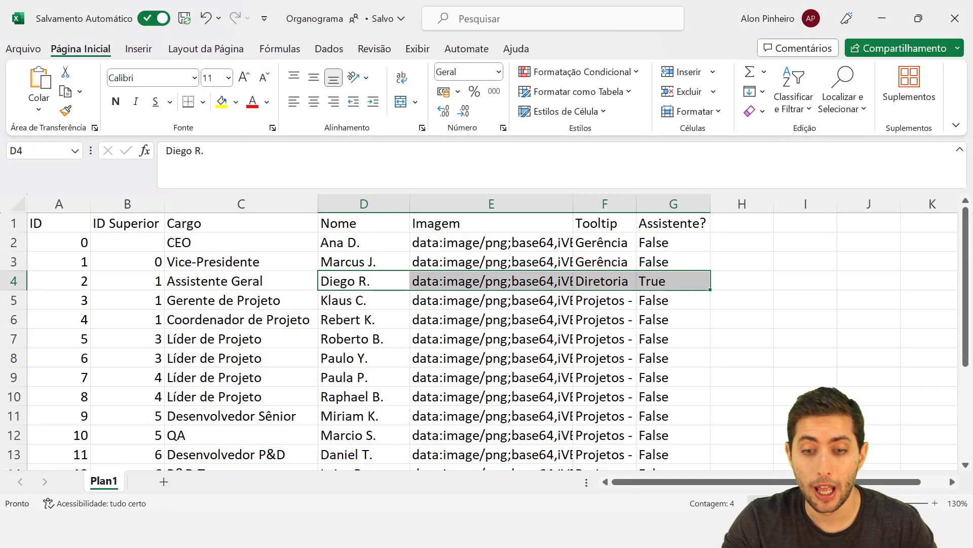
left_click(638, 407)
left_click(324, 262)
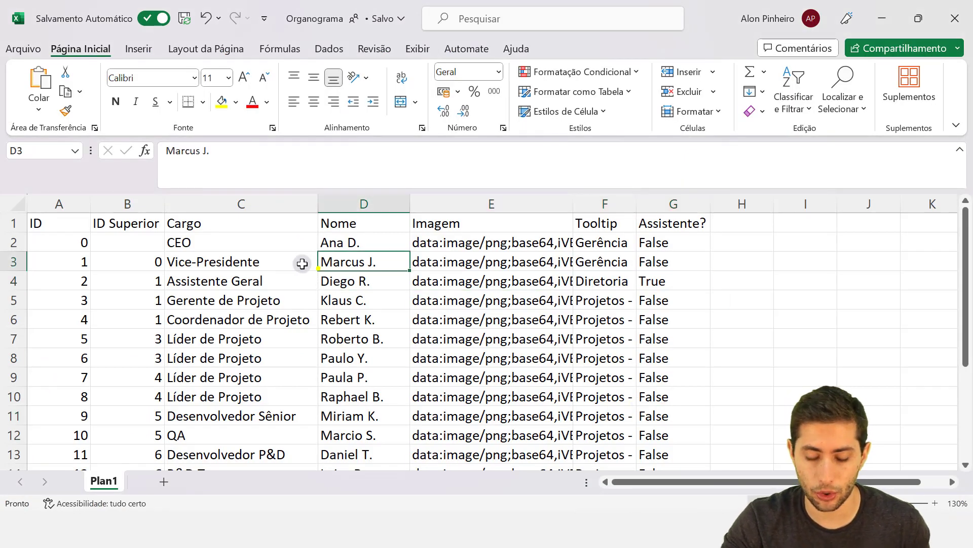
key("ctrl+Home")
scroll(323, 296, "down", 3)
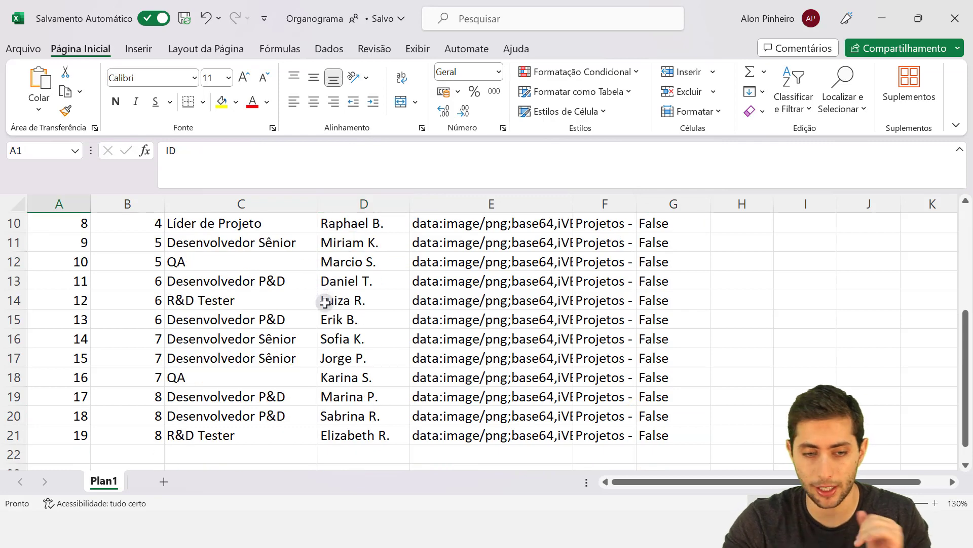
scroll(325, 302, "up", 3)
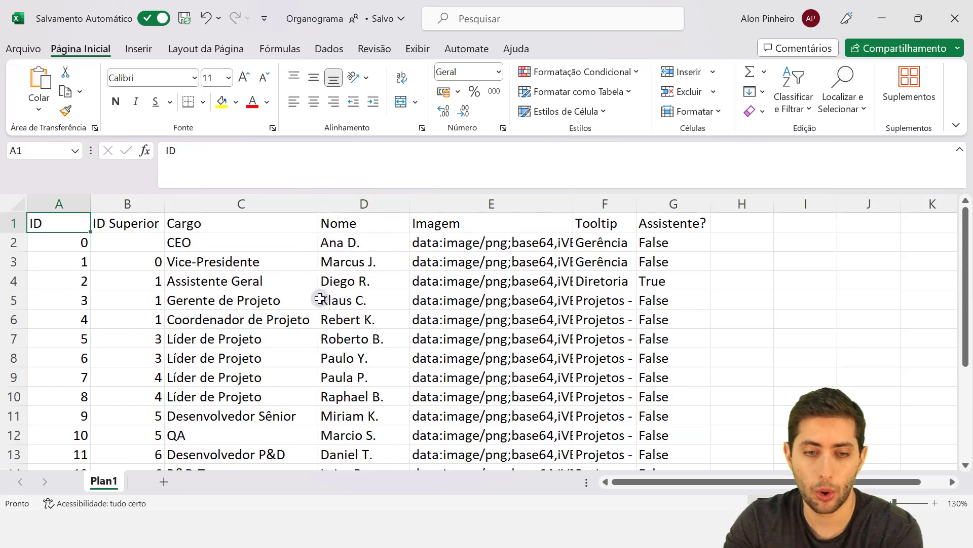
scroll(320, 299, "down", 3)
scroll(299, 297, "up", 3)
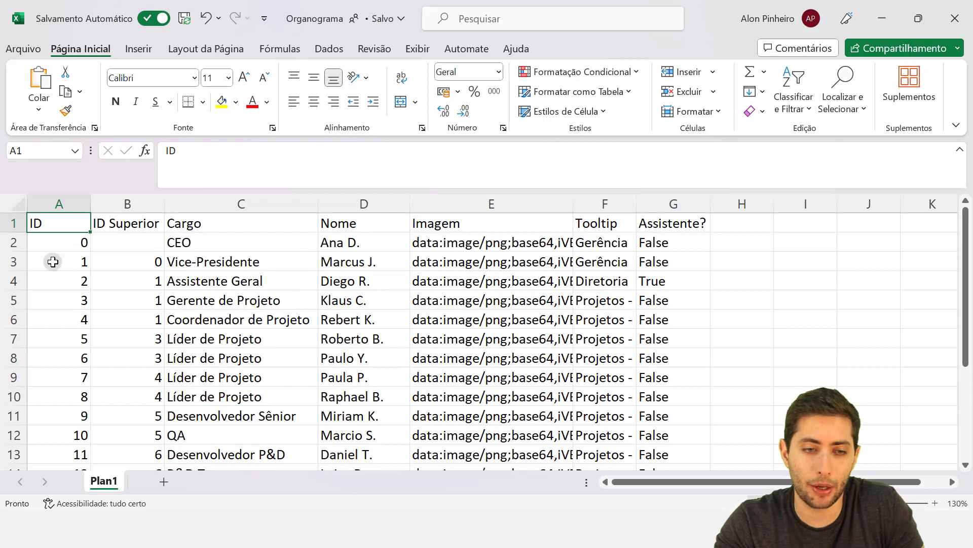
left_click_drag(56, 243, 76, 301)
left_click_drag(118, 245, 121, 299)
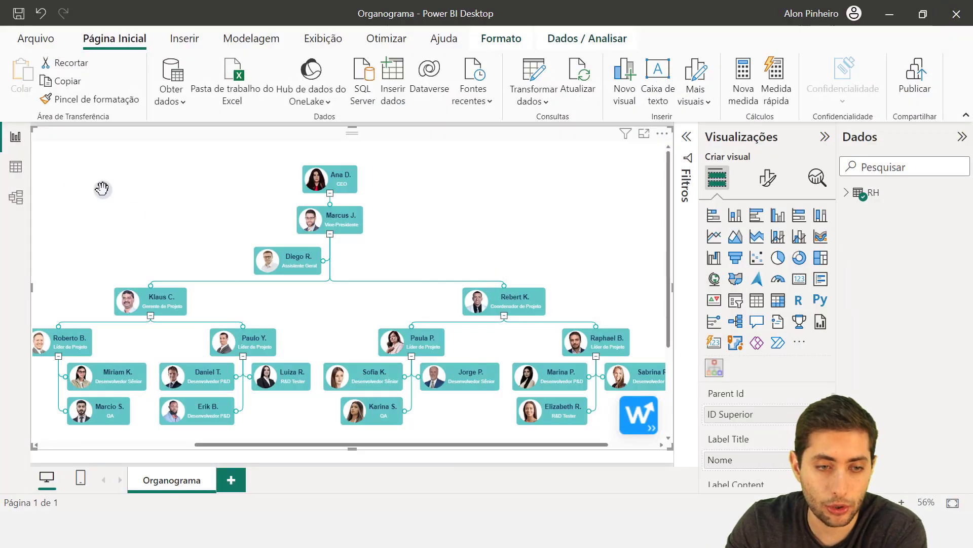
Step: In Power BI, examine the imported RH table's data and go back to the report canvas
left_click(25, 173)
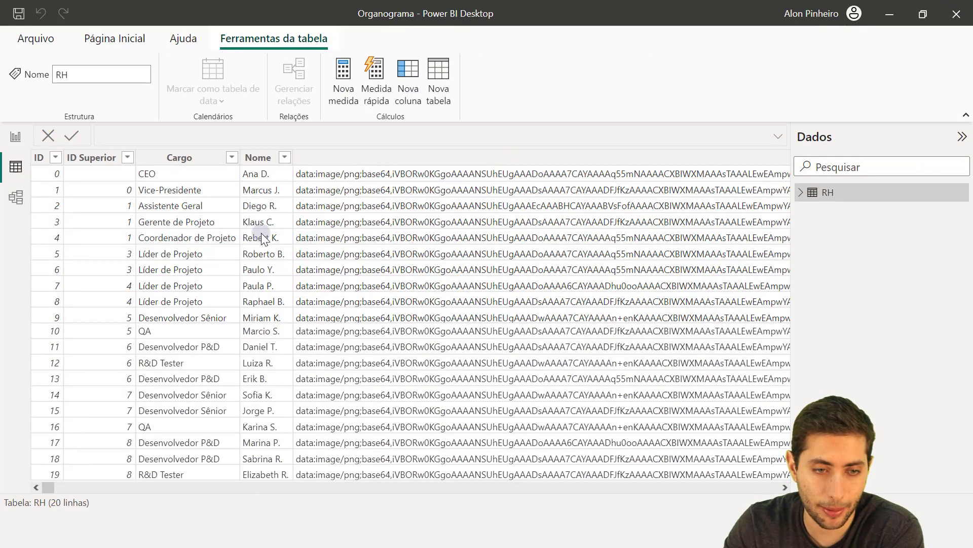
scroll(261, 236, "right", 3)
left_click(15, 134)
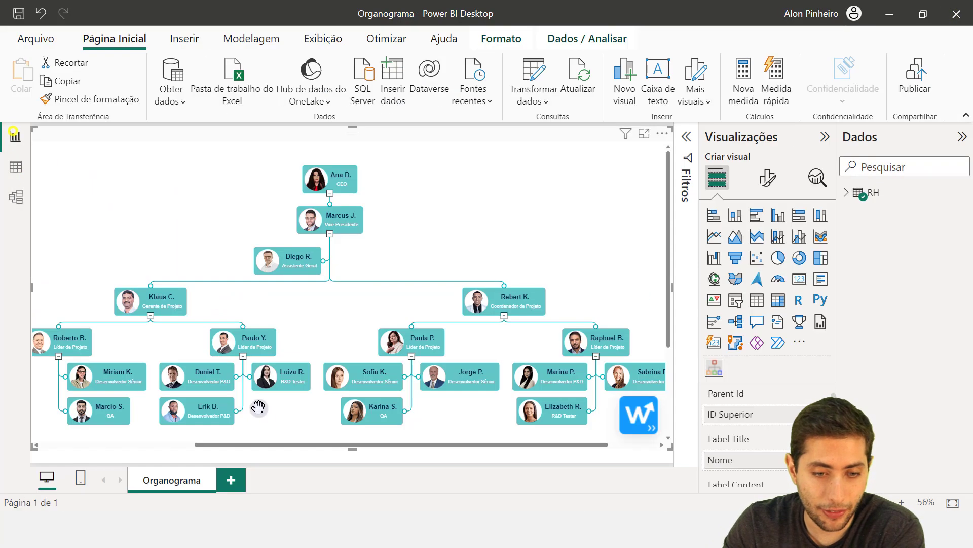
Step: Add a new report page, then delete the org chart visual from the Organograma page
left_click(233, 478)
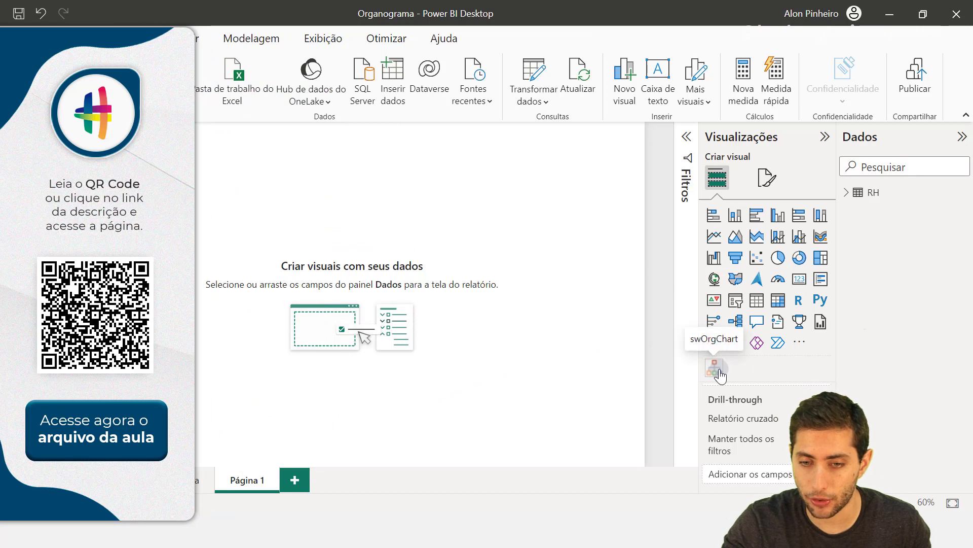
left_click(205, 480)
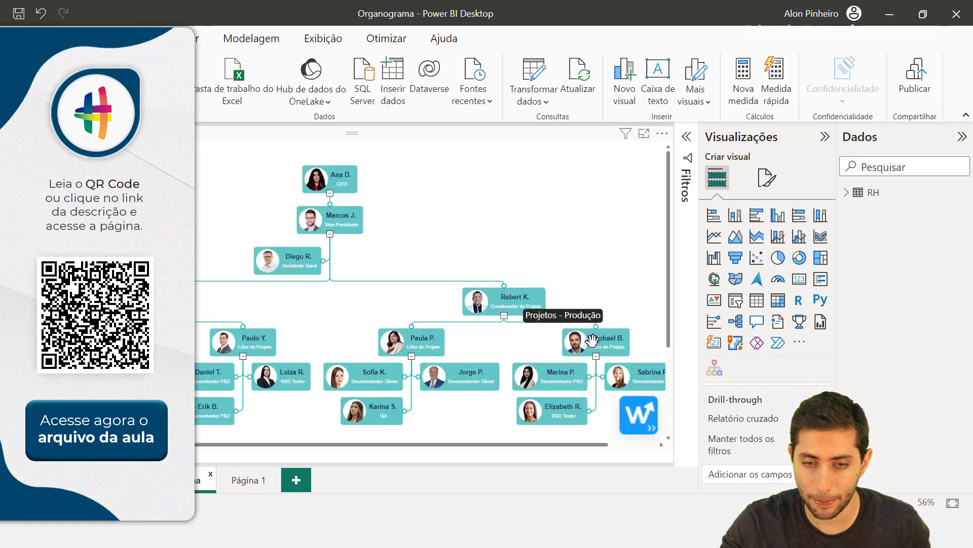
left_click(628, 291)
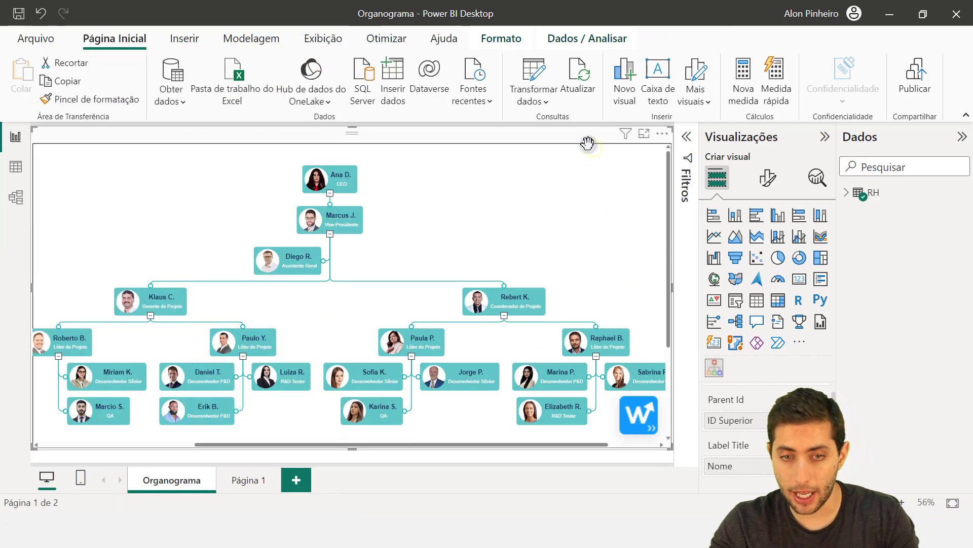
key("Delete")
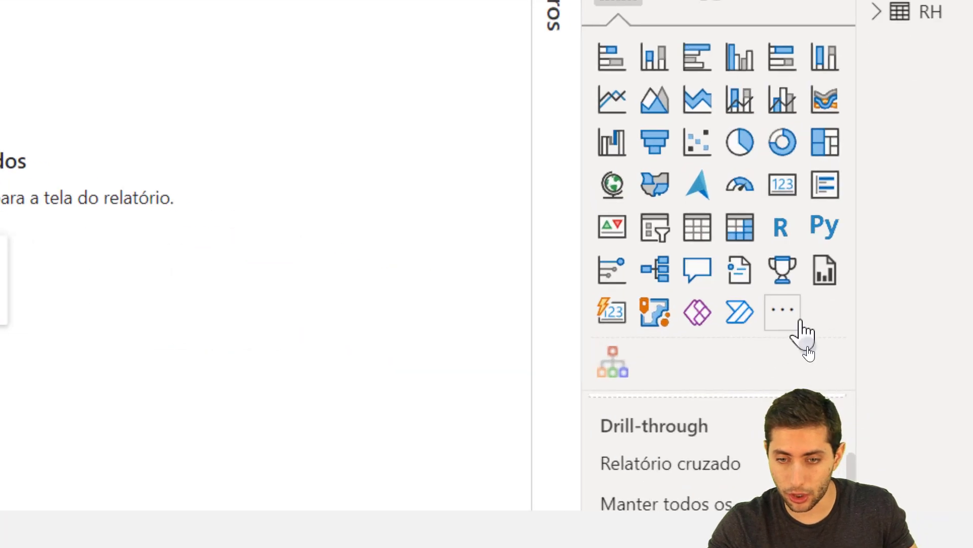
Step: Search the Power BI visuals gallery for "orgchart", view the swOrgChart details page and close the gallery without adding it
left_click(800, 324)
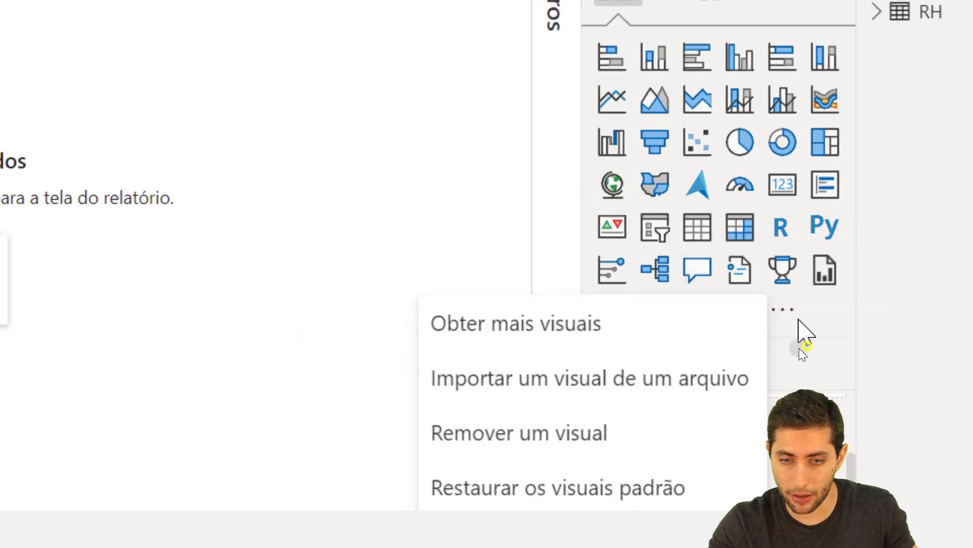
left_click(478, 335)
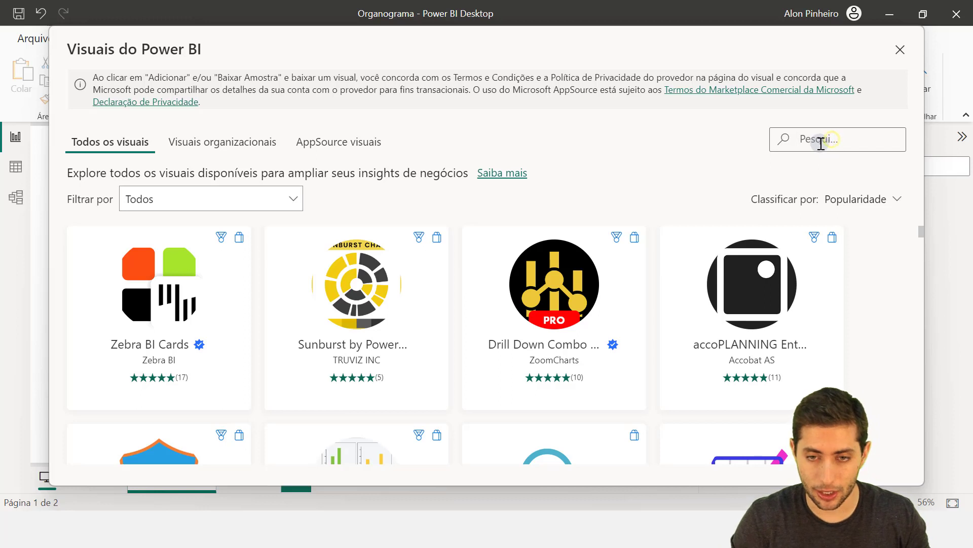
type("g")
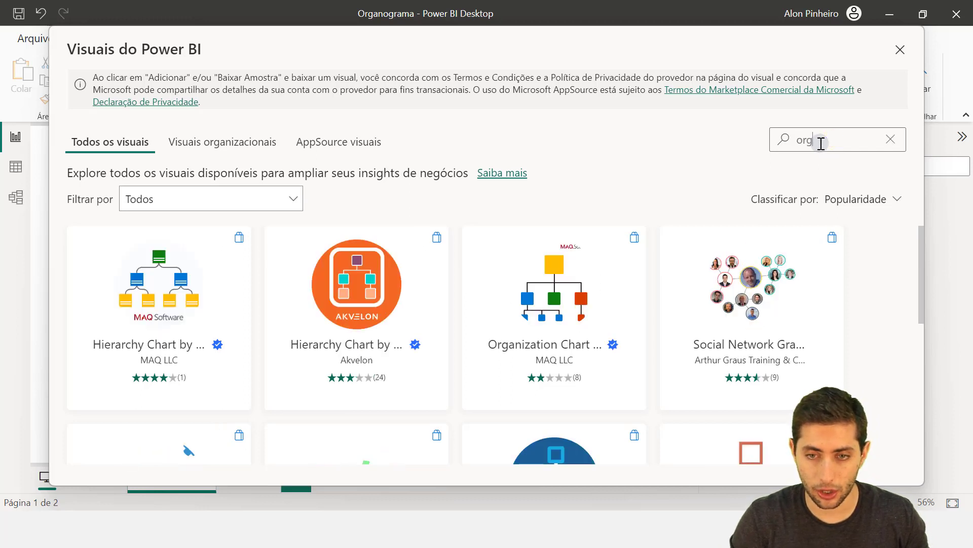
type("chart")
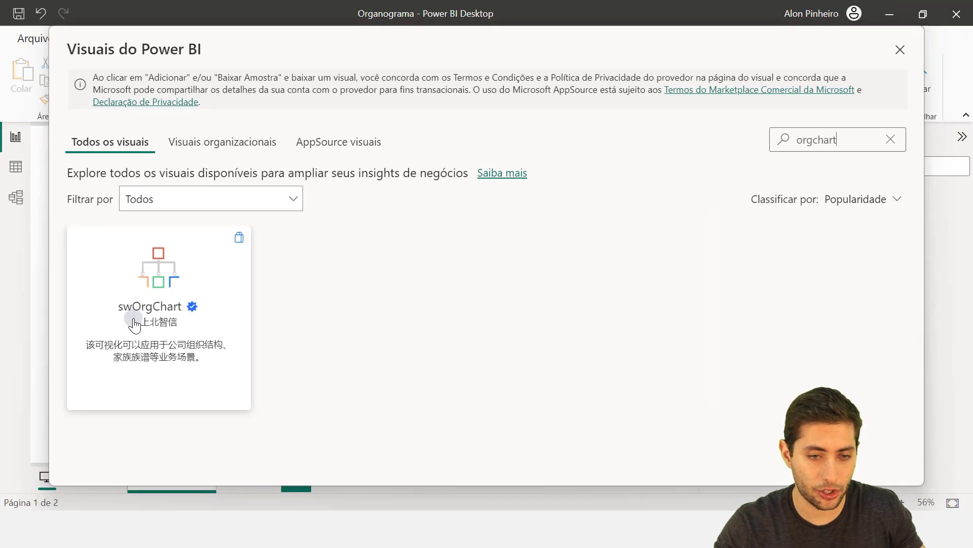
left_click(141, 334)
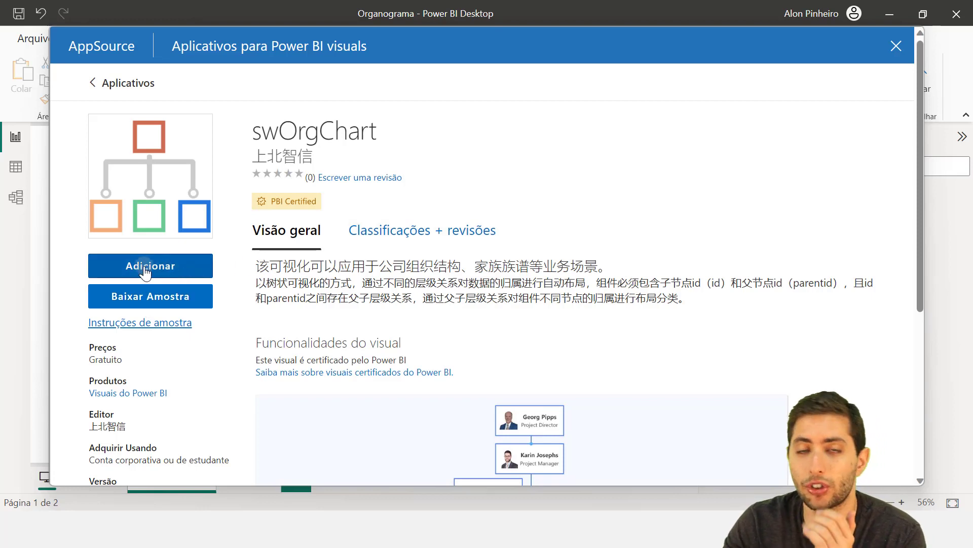
left_click(896, 47)
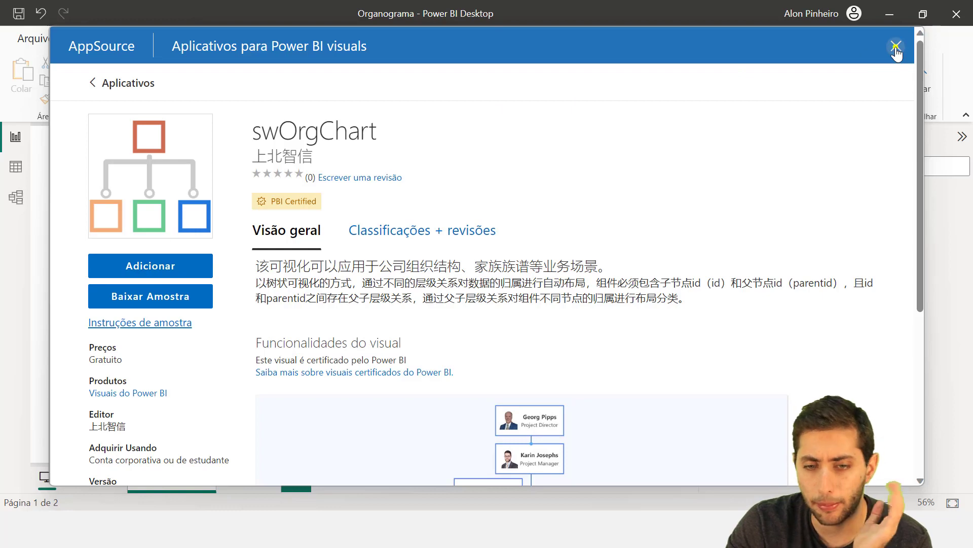
Step: Insert the swOrgChart visual on the Organograma page and enlarge it to fill the whole canvas
left_click(716, 368)
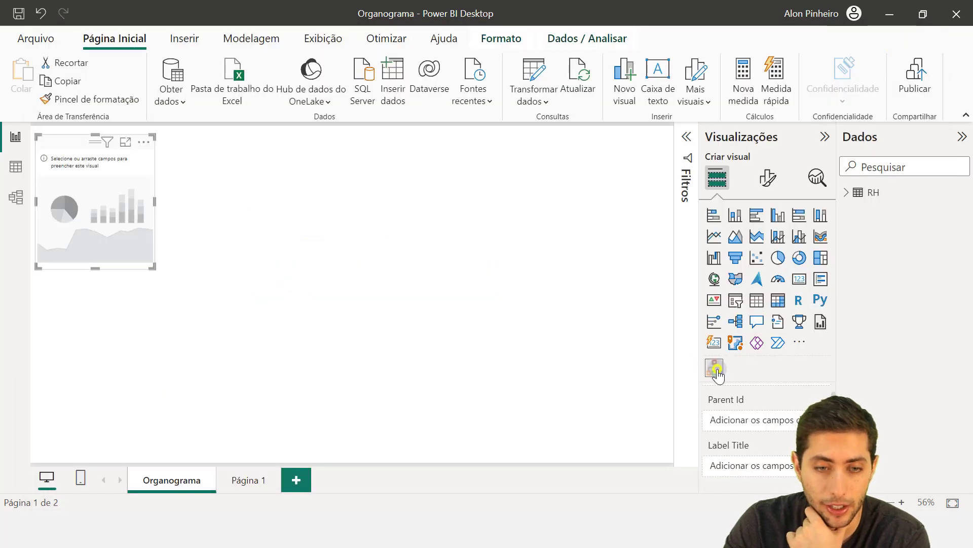
left_click_drag(149, 266, 672, 459)
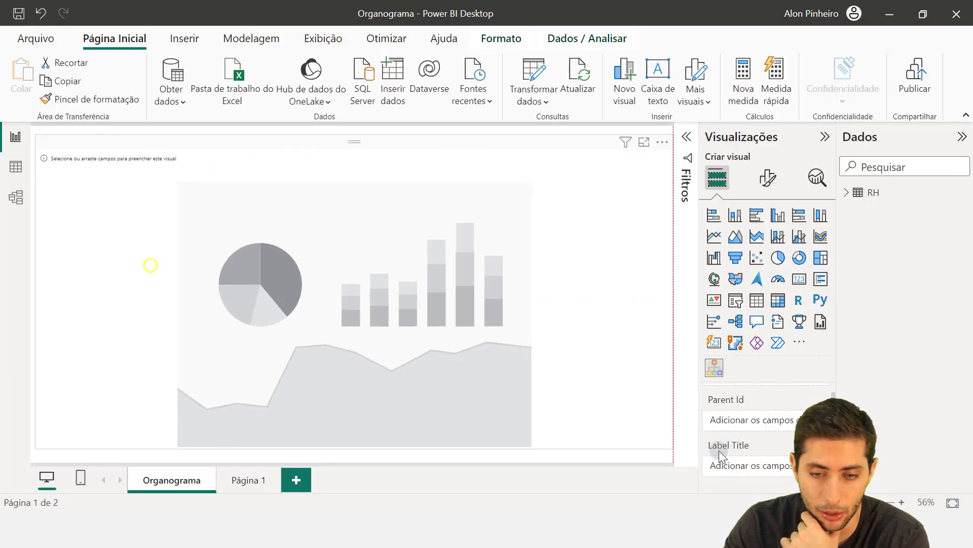
left_click_drag(355, 136, 354, 130)
scroll(784, 431, "down", 1)
scroll(781, 413, "up", 2)
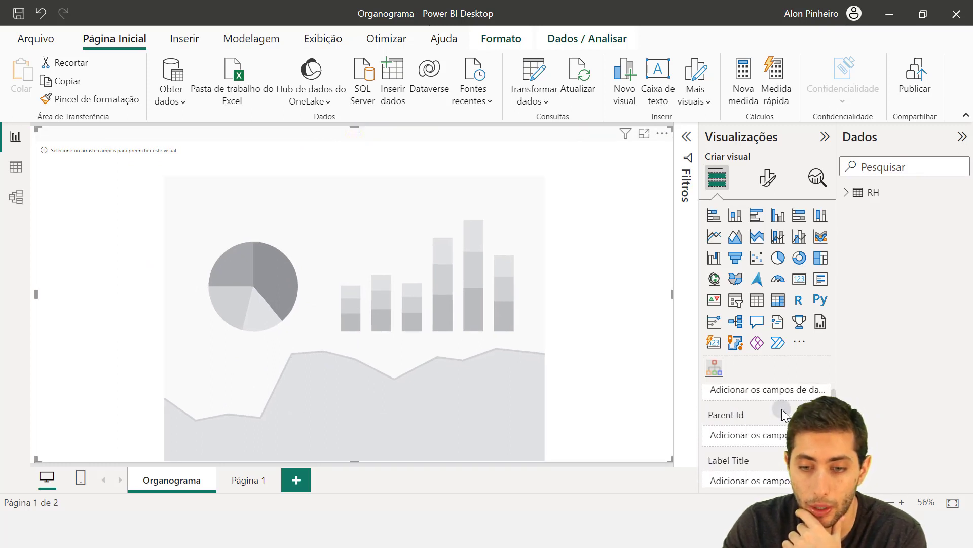
Step: Assign the RH table's ID field to the org chart's Id and ID Superior to its Parent Id
left_click(843, 191)
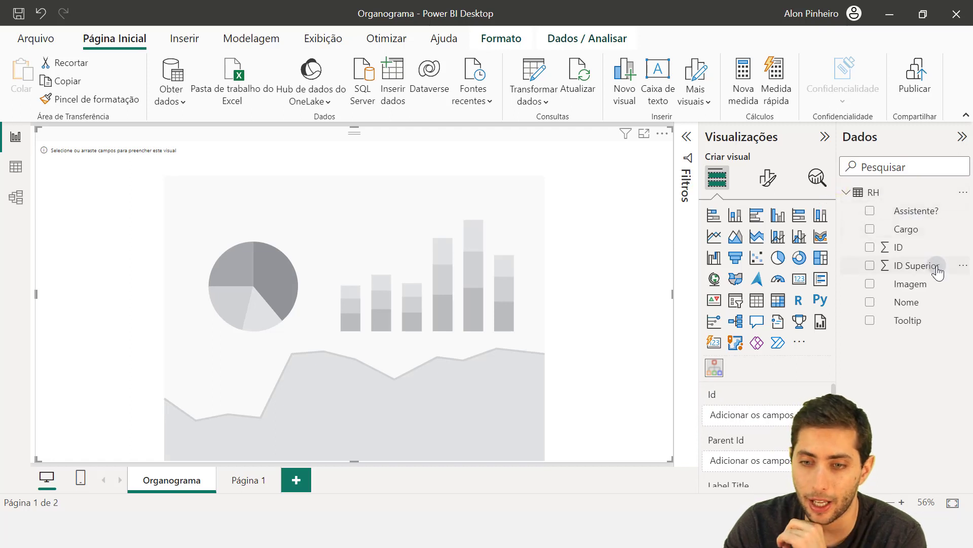
left_click_drag(923, 252, 788, 419)
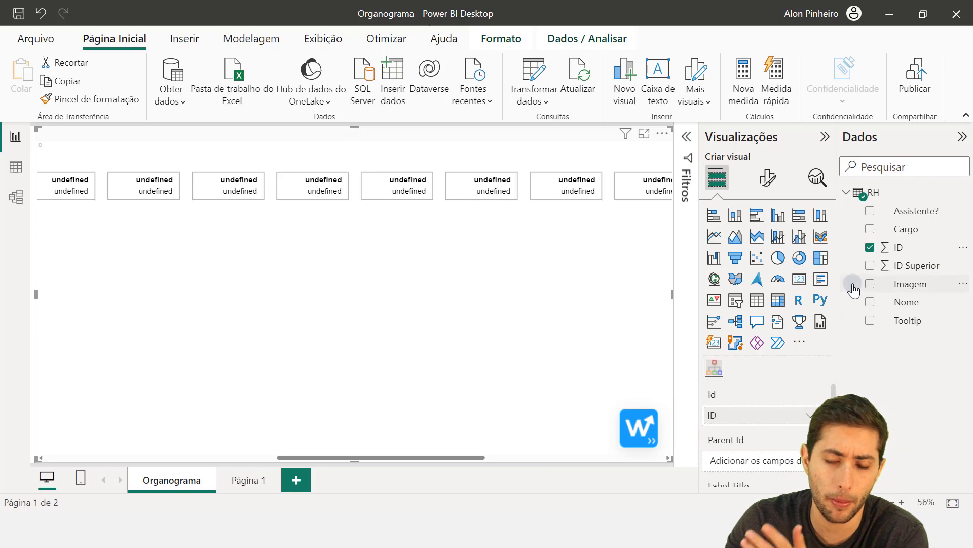
scroll(771, 431, "down", 1)
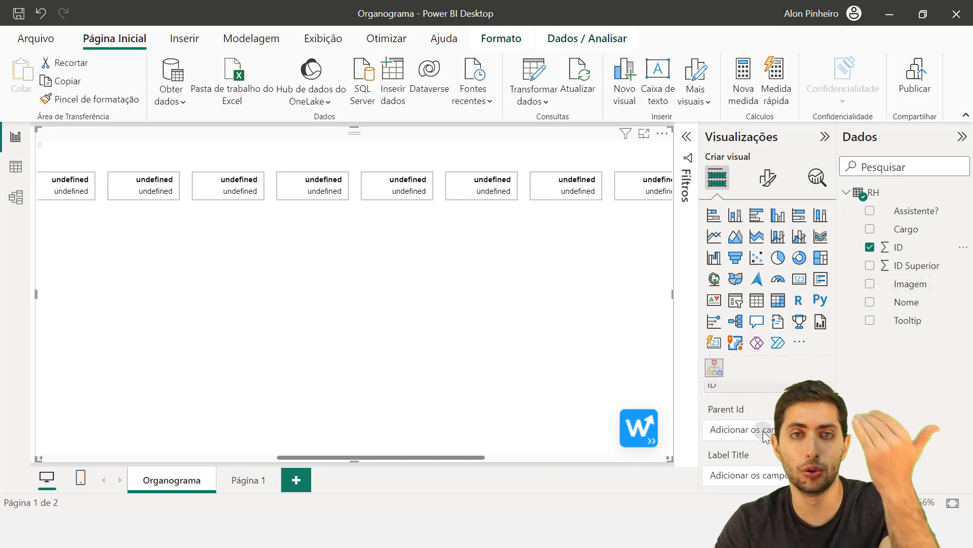
left_click_drag(917, 265, 783, 431)
Step: Assign the Nome field to the org chart's Label Title and Cargo to its Label Content
scroll(741, 472, "down", 1)
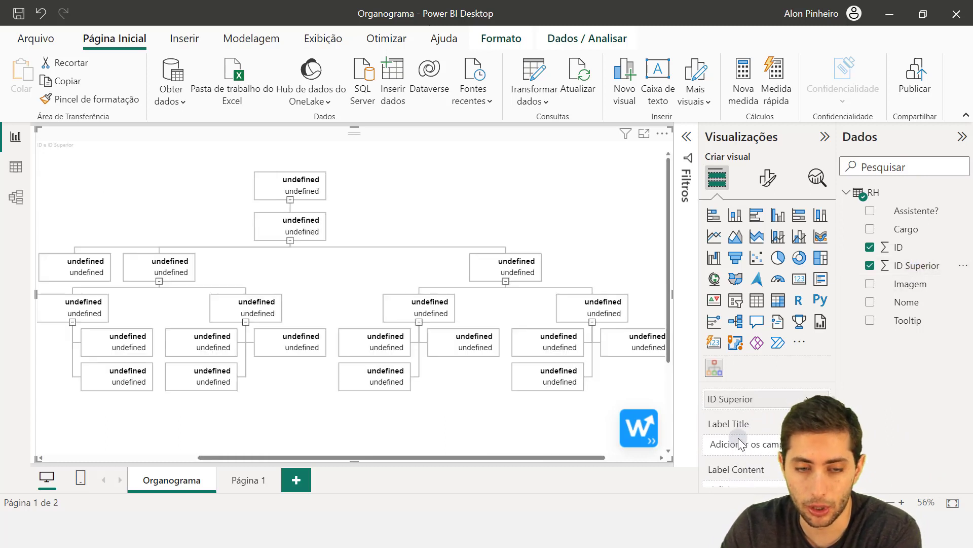
scroll(739, 439, "down", 1)
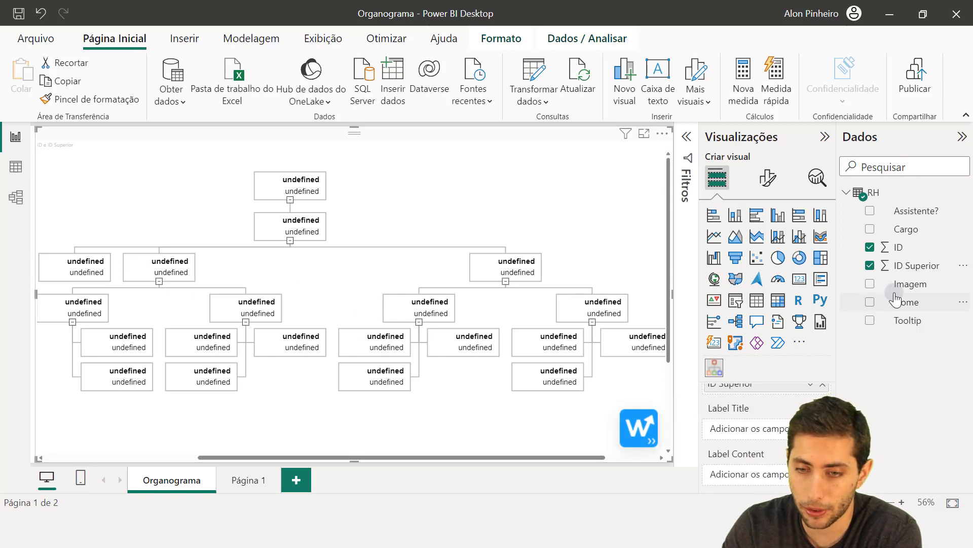
left_click_drag(896, 300, 777, 436)
scroll(755, 466, "down", 2)
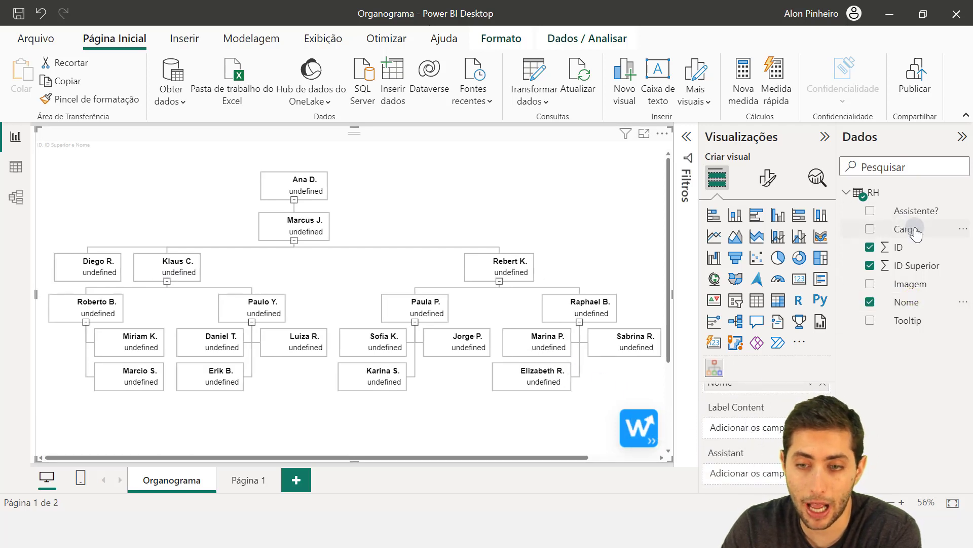
left_click_drag(916, 230, 778, 431)
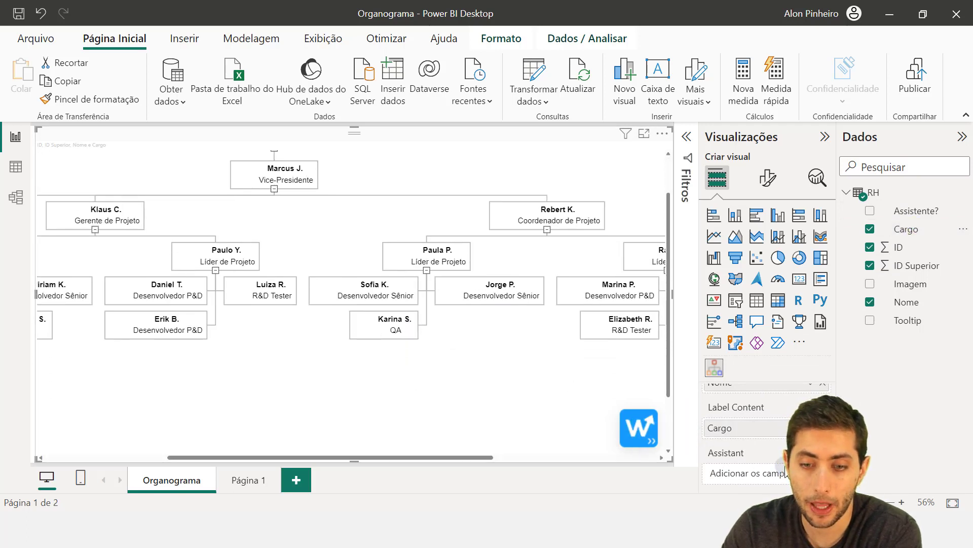
Step: Assign the Assistente? field to the org chart's Assistant and Imagem to its Image
scroll(786, 473, "down", 1)
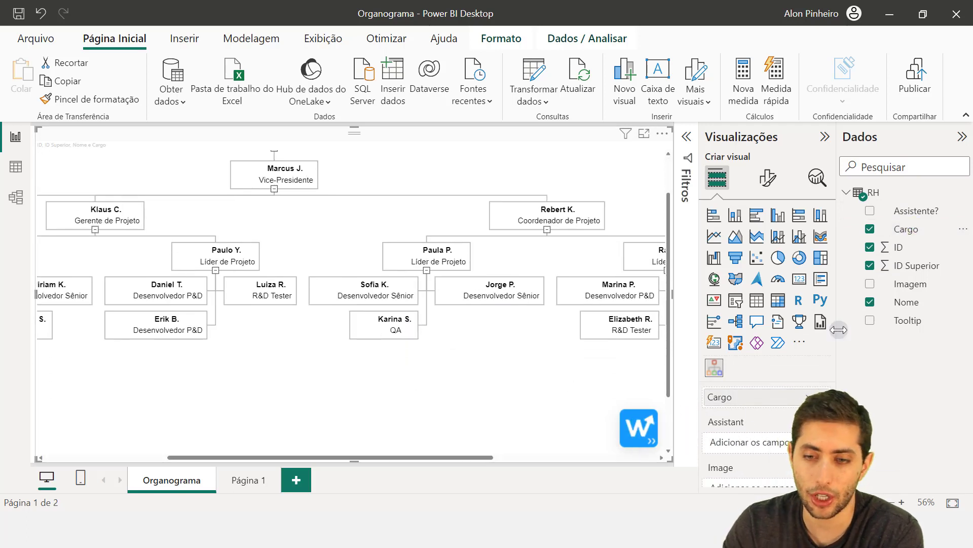
left_click_drag(917, 211, 783, 446)
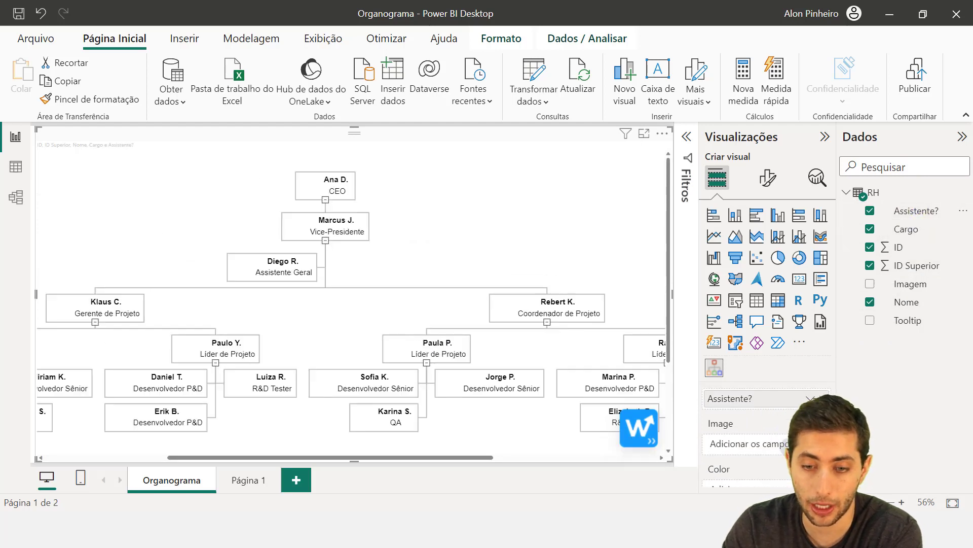
scroll(750, 446, "down", 1)
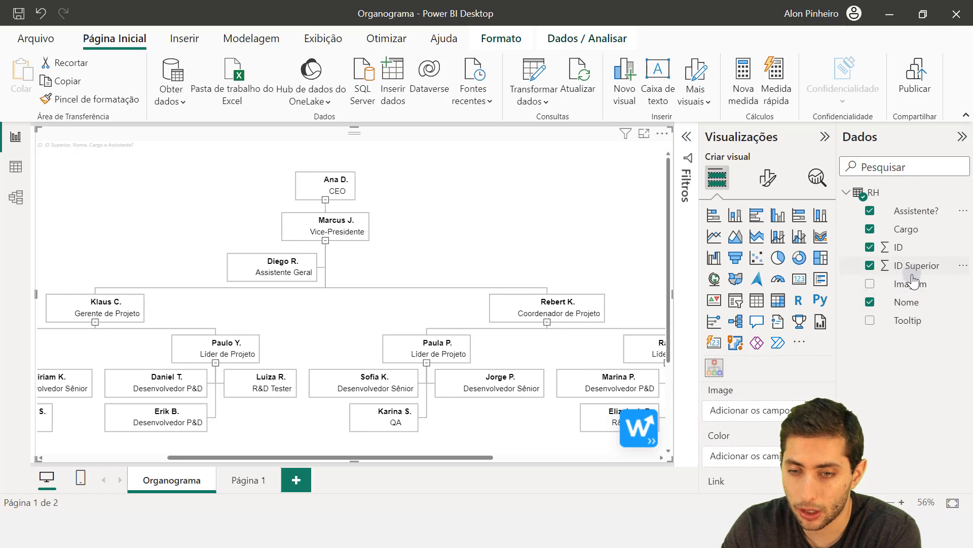
left_click_drag(913, 282, 750, 410)
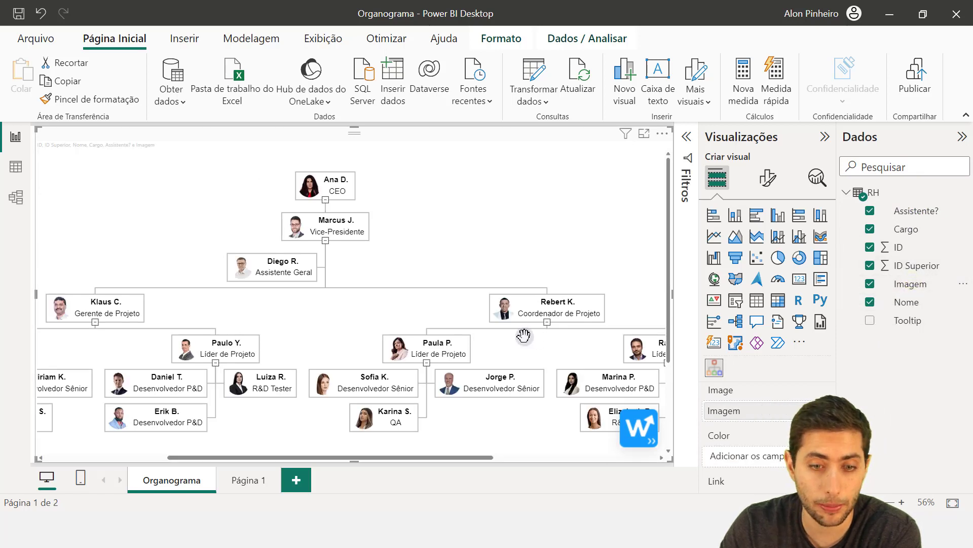
Step: Look over the employee cards and hierarchy levels across the org chart
scroll(524, 336, "down", 1)
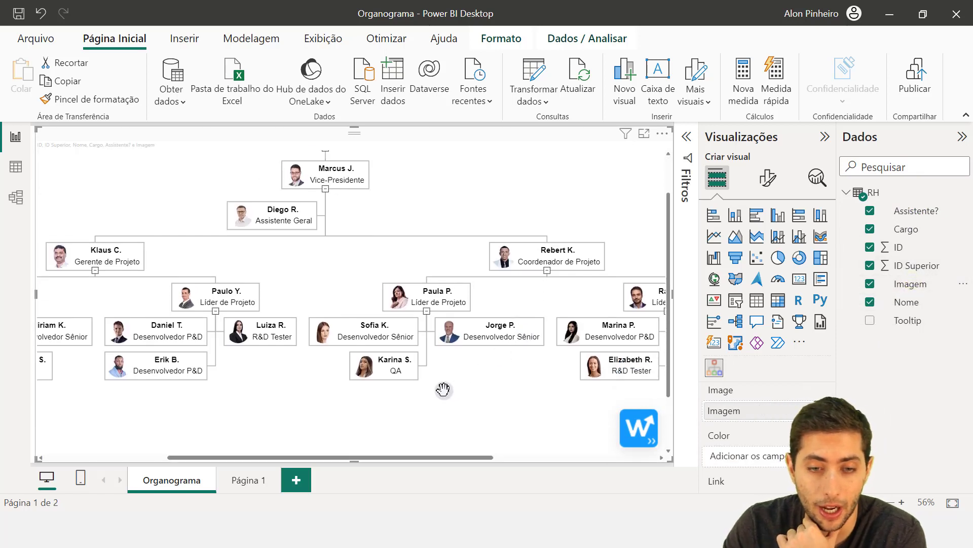
scroll(271, 286, "left", 4)
scroll(271, 286, "right", 3)
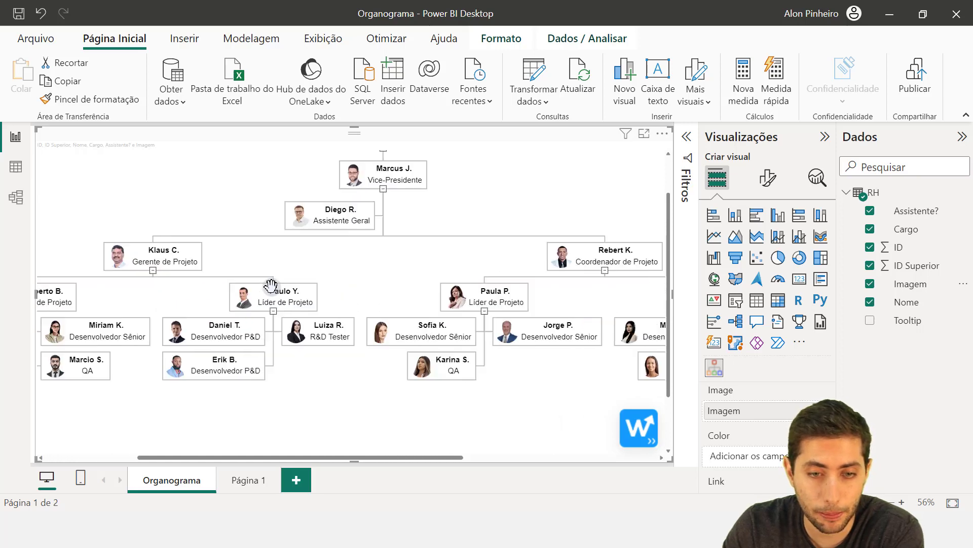
scroll(350, 266, "up", 1)
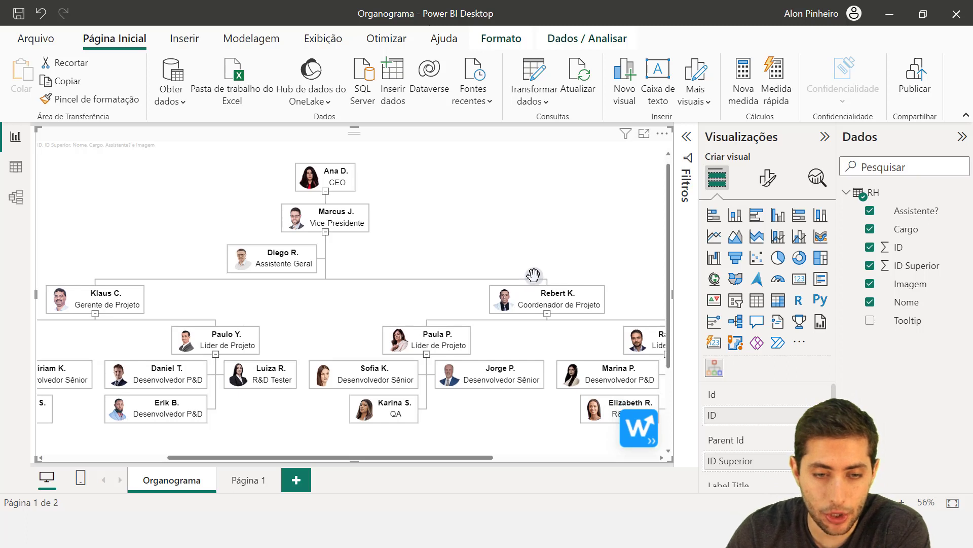
scroll(530, 274, "left", 5)
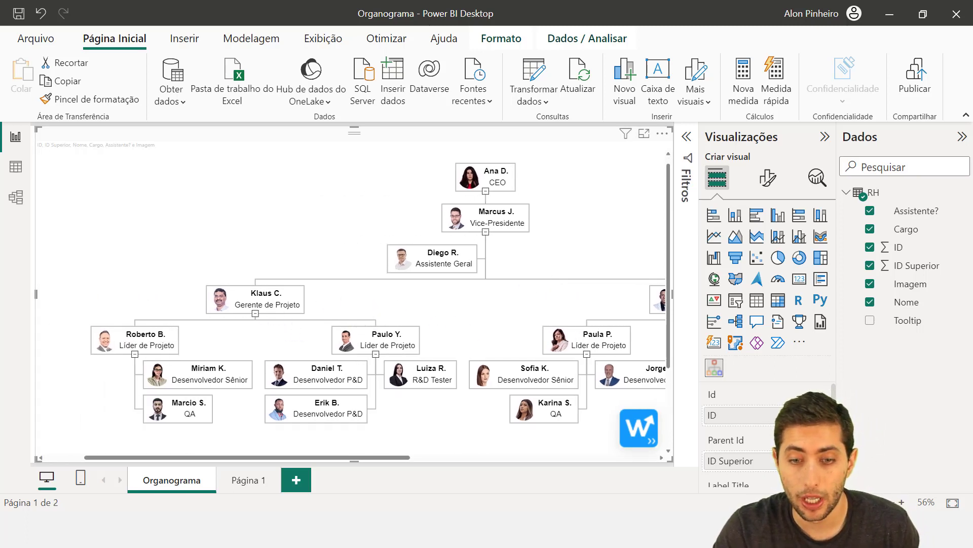
scroll(445, 260, "right", 3)
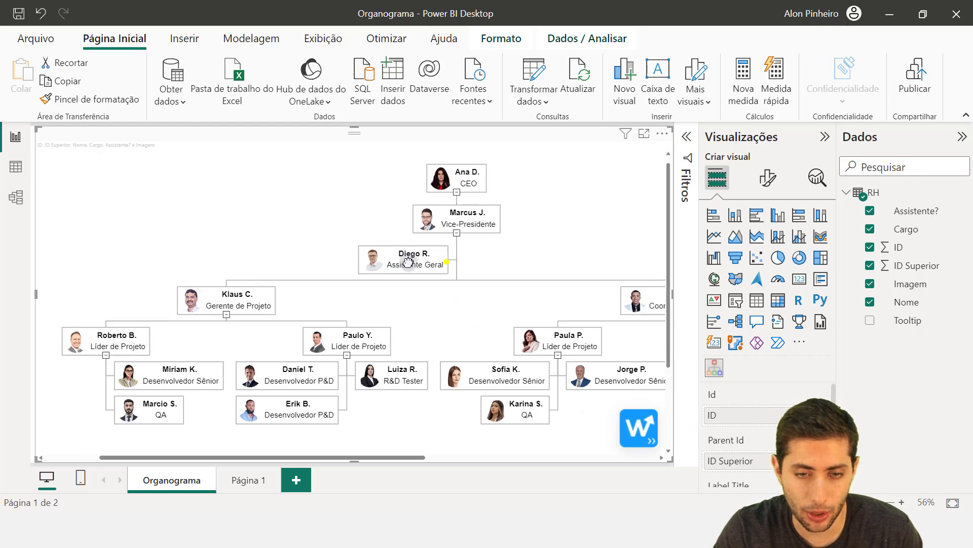
Step: Assign the Tooltip field to the org chart's ToolTip and check the tooltips on the assistant, manager and leader cards
scroll(771, 428, "down", 2)
scroll(771, 428, "down", 5)
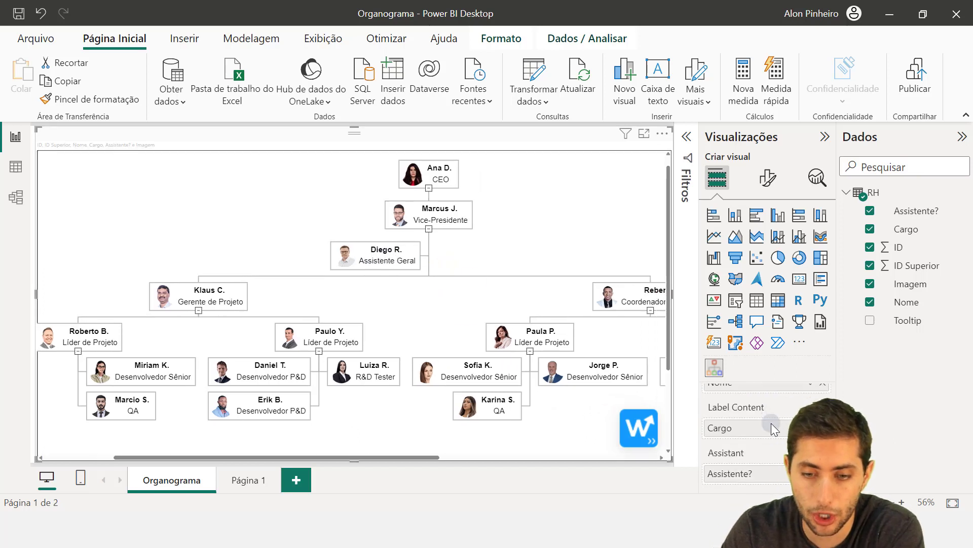
scroll(772, 423, "down", 2)
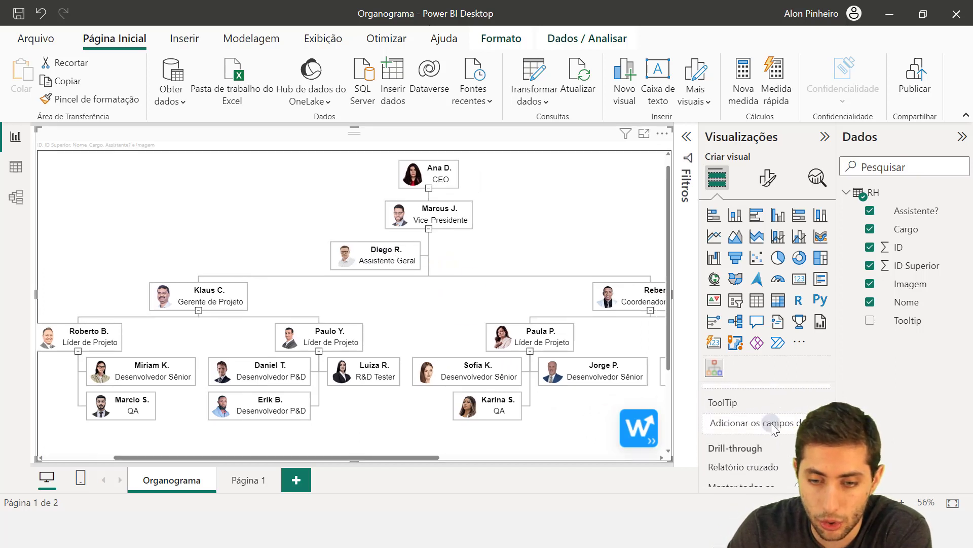
left_click_drag(930, 318, 777, 405)
mouse_move(274, 263)
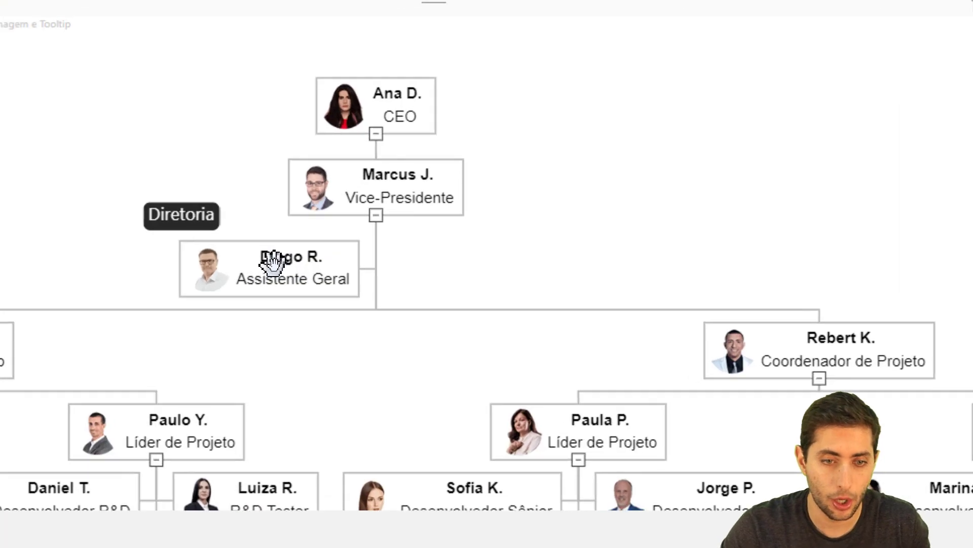
mouse_move(174, 356)
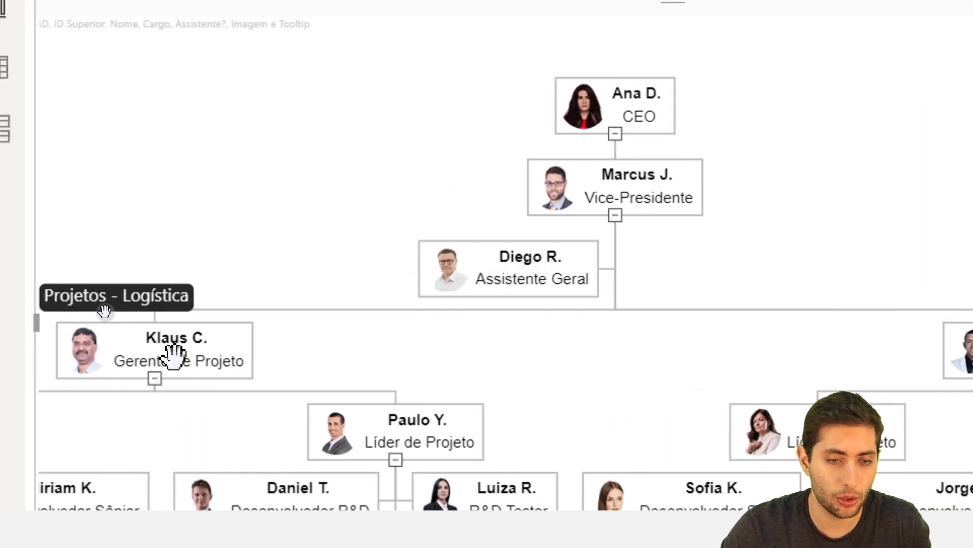
mouse_move(244, 492)
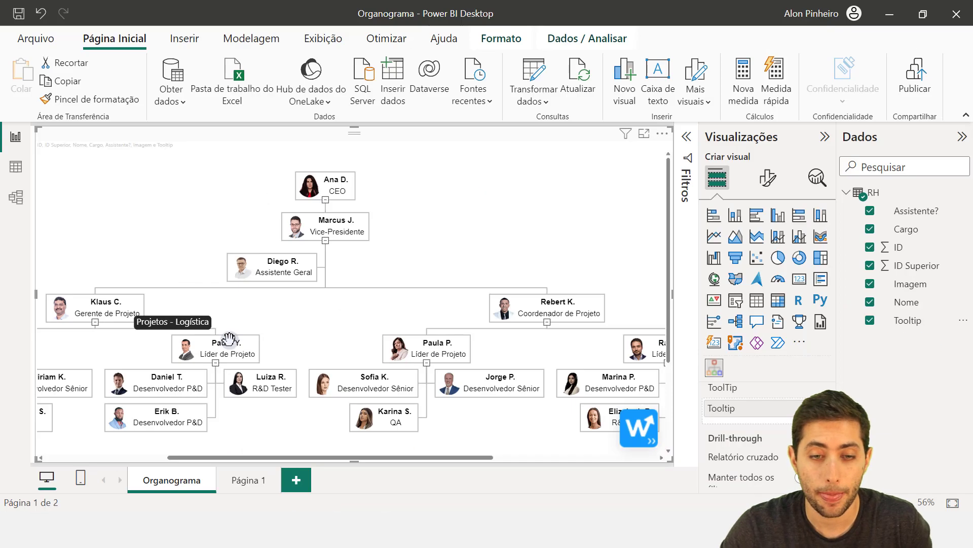
Step: Collapse the branches of both Líder de Projeto cards under the Gerente de Projeto
scroll(230, 318, "left", 3)
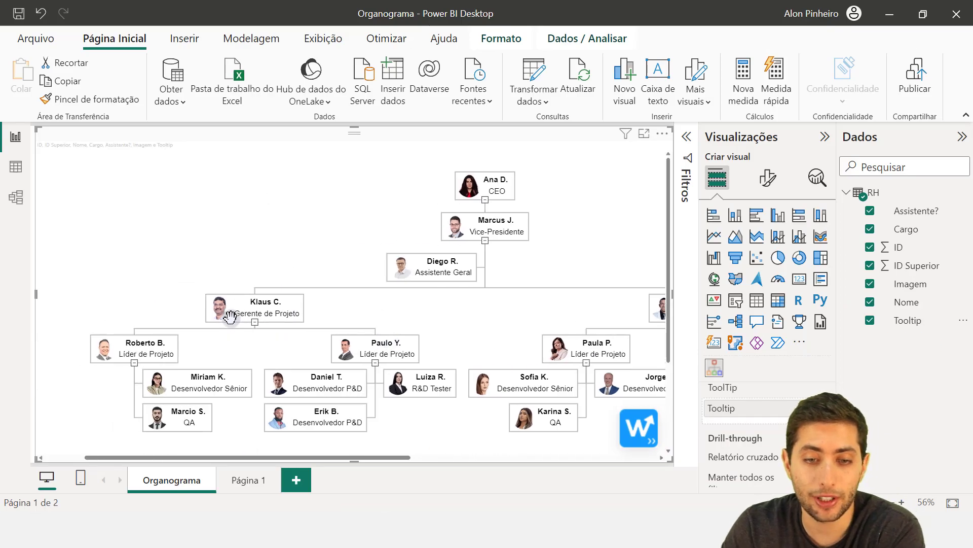
scroll(230, 317, "down", 1)
scroll(230, 317, "right", 2)
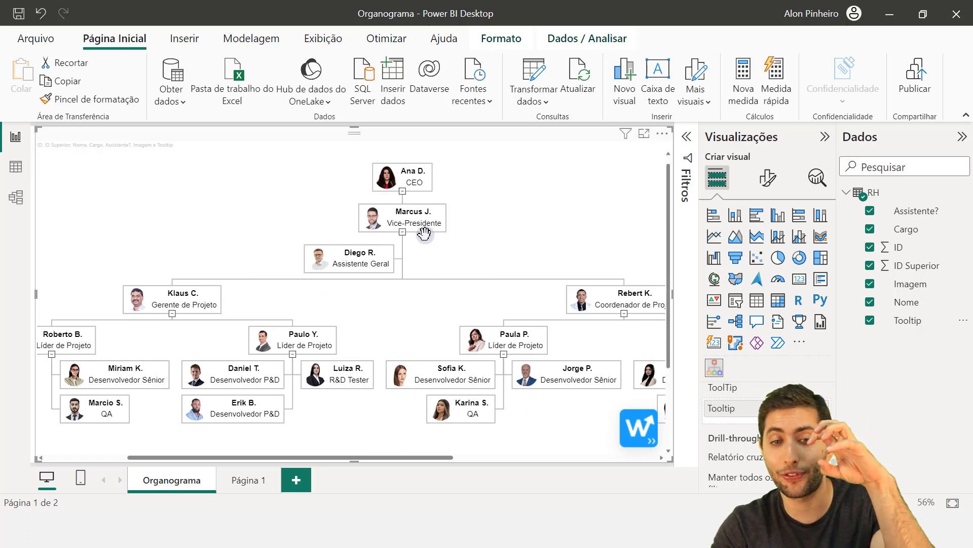
mouse_move(415, 220)
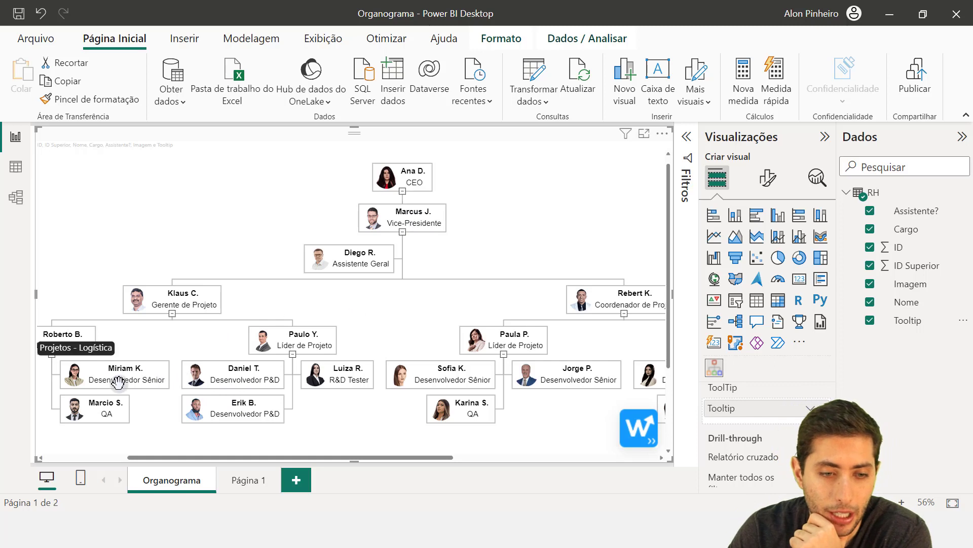
left_click(52, 355)
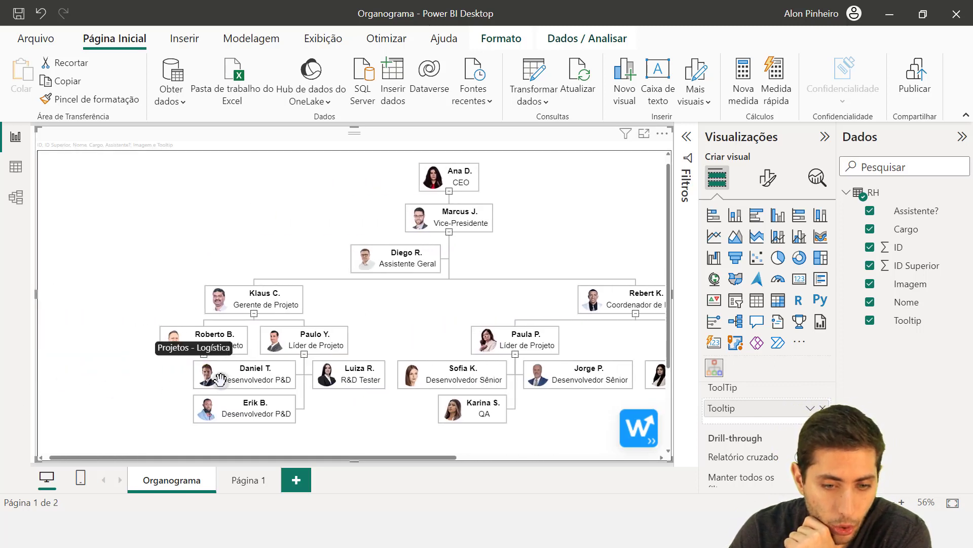
left_click(304, 353)
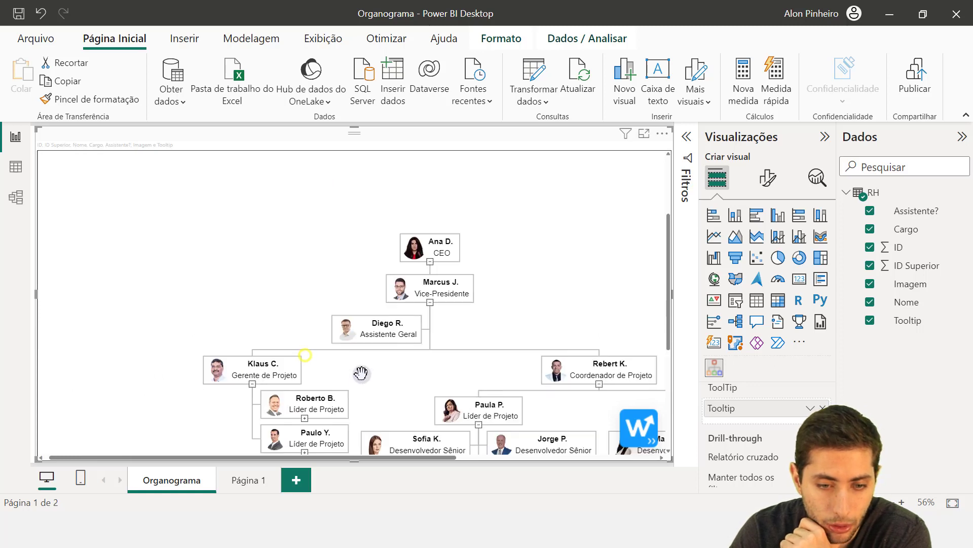
Step: Collapse the branches of both Líder de Projeto cards under the Coordenador de Projeto
scroll(393, 407, "down", 2)
scroll(399, 361, "right", 2)
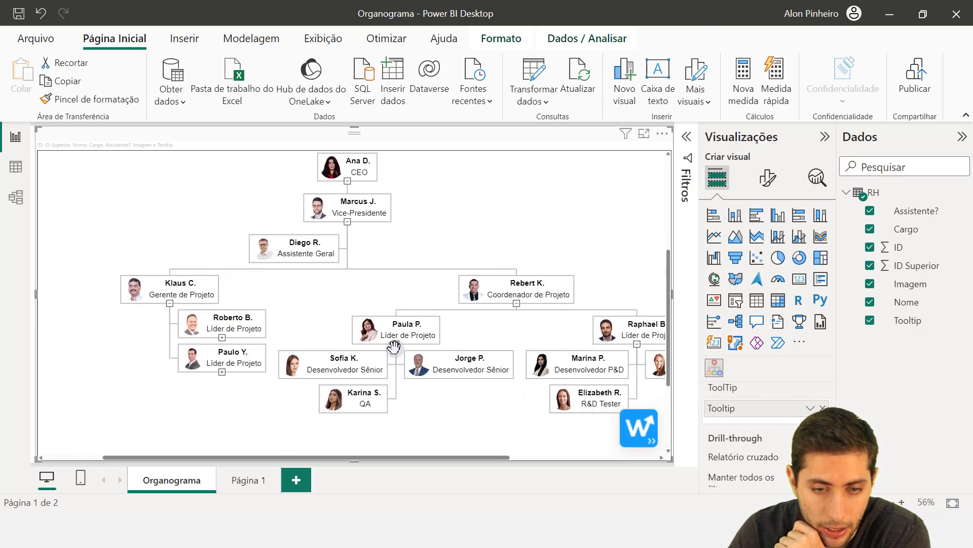
left_click(394, 344)
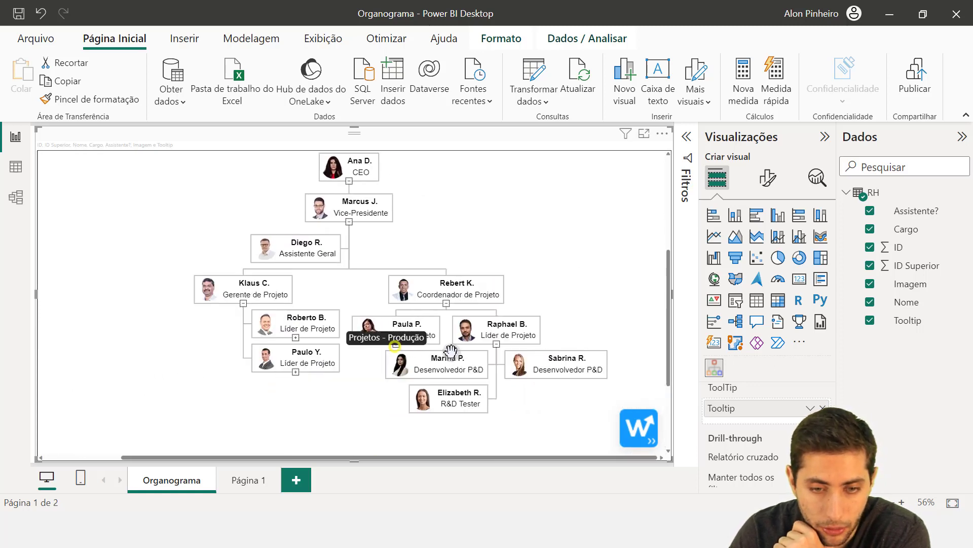
left_click(496, 344)
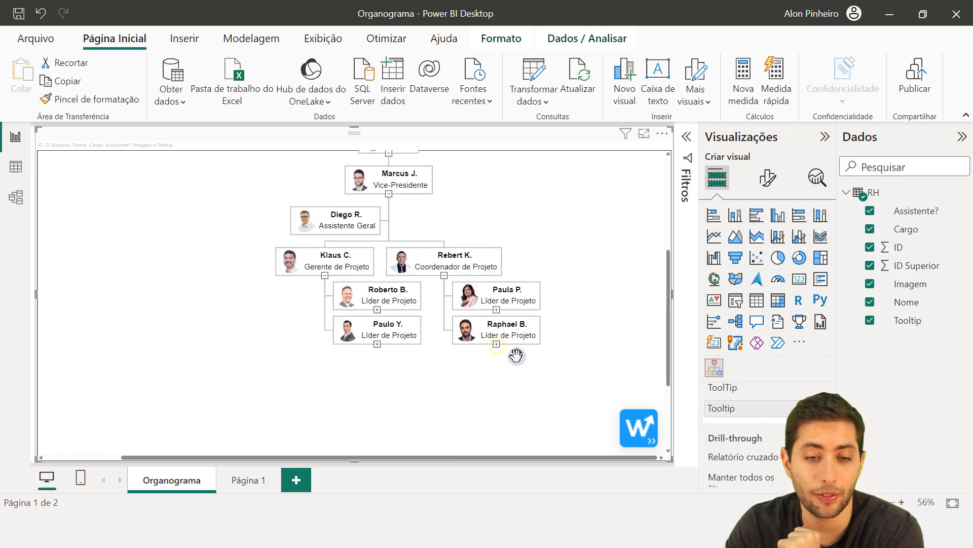
Step: Collapse the Gerente de Projeto and Coordenador de Projeto branches and expand both again
scroll(516, 355, "up", 1)
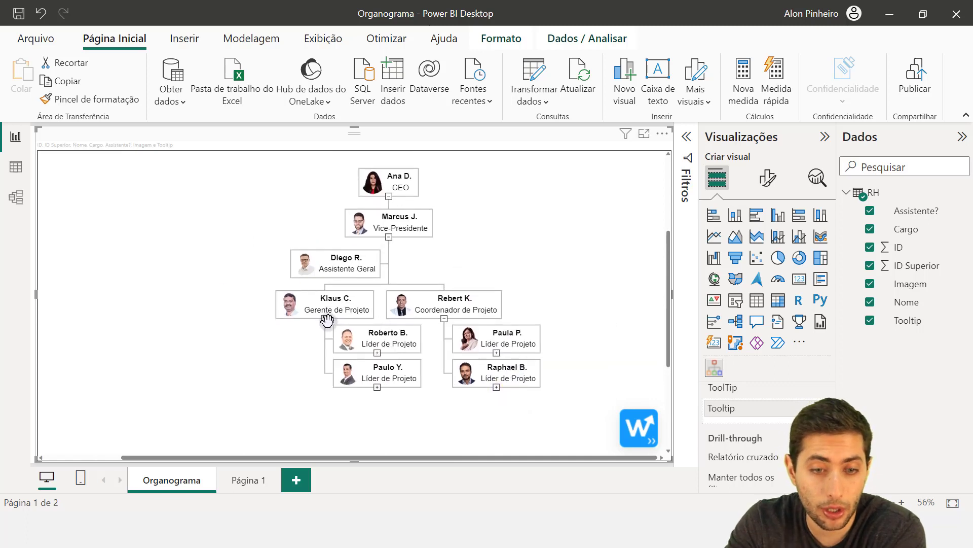
left_click(325, 317)
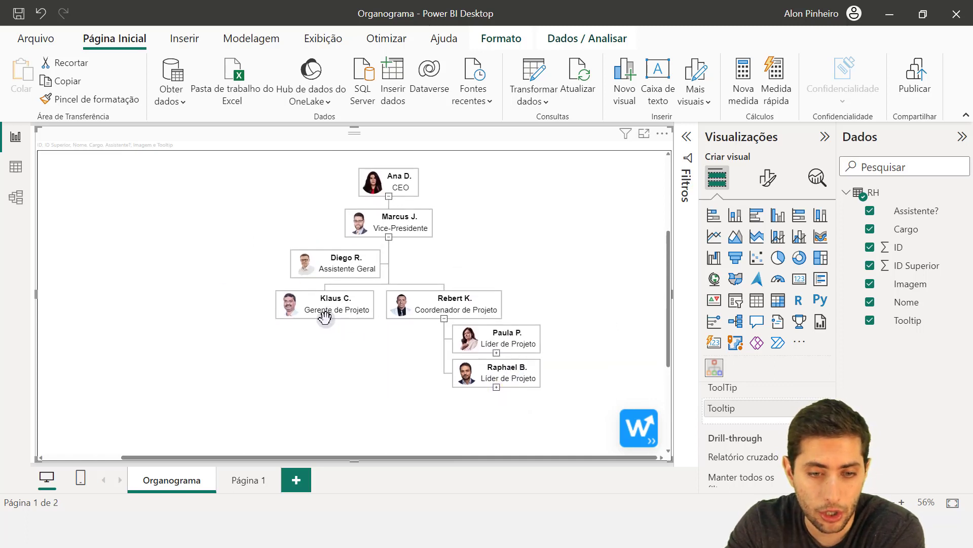
left_click(446, 318)
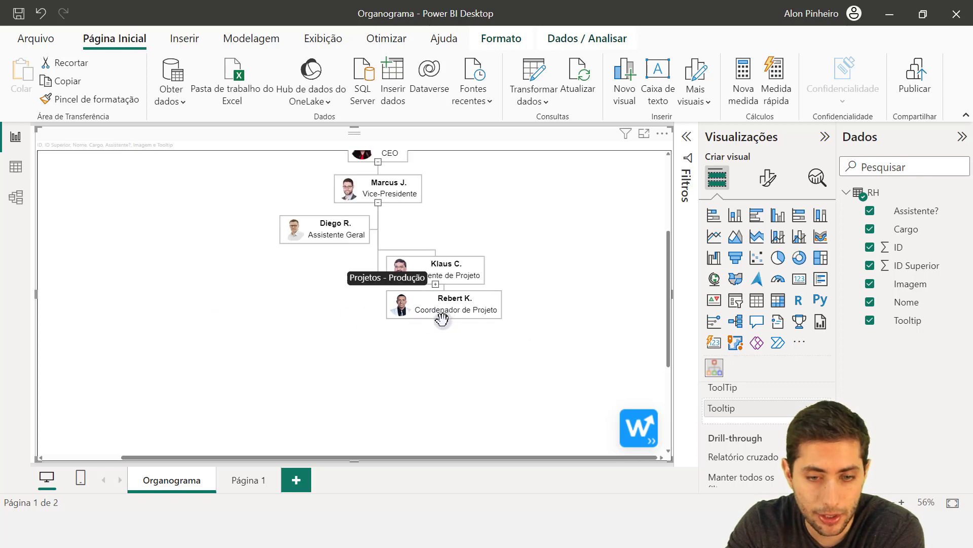
left_click(443, 319)
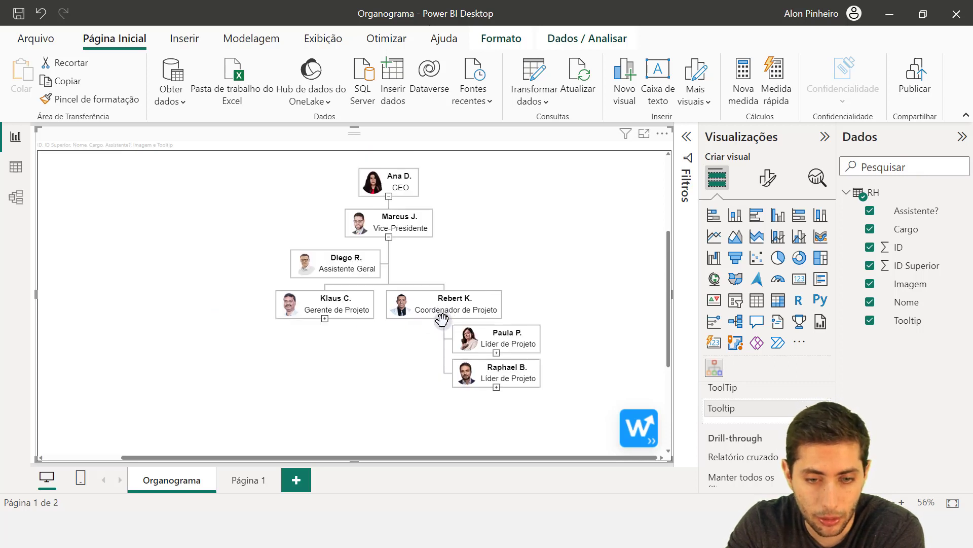
left_click(325, 318)
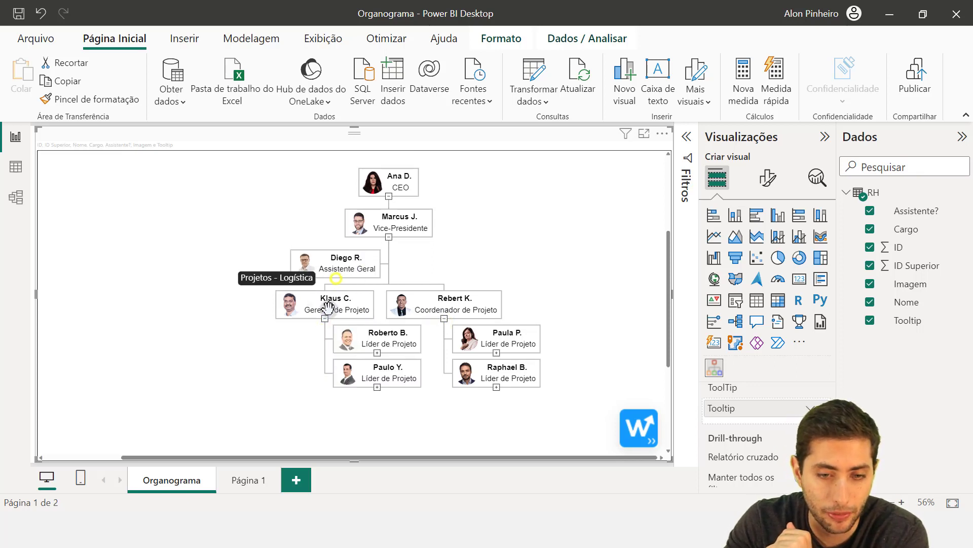
Step: Expand the branches of both Líder de Projeto cards under the Gerente de Projeto
left_click(377, 387)
scroll(374, 387, "down", 3)
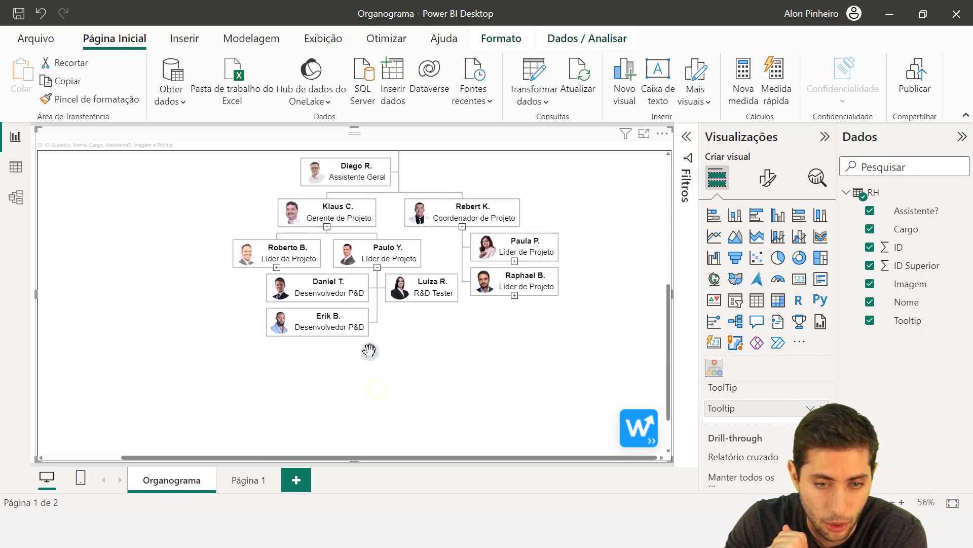
left_click(275, 262)
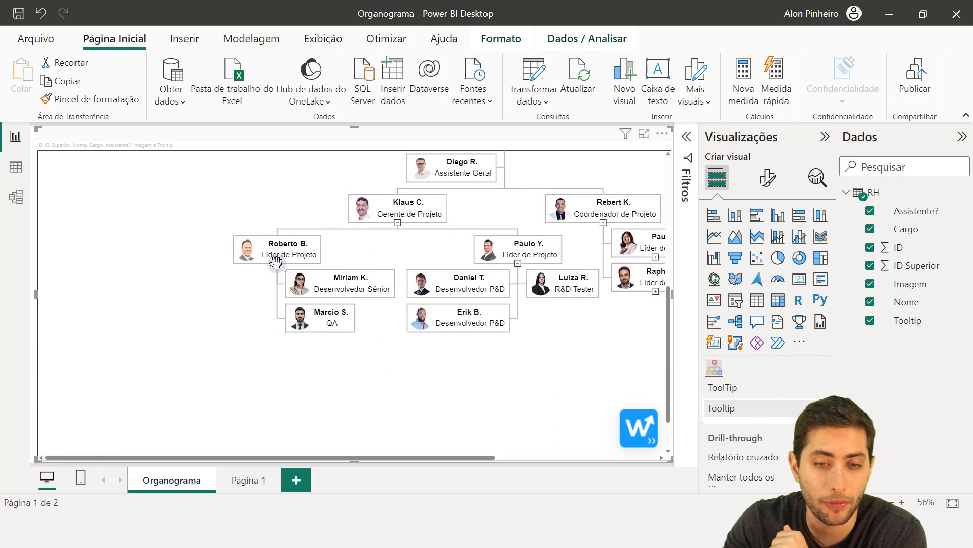
Step: Expand the branches of both Líder de Projeto cards under the Coordenador de Projeto and look across the full chart
scroll(454, 313, "right", 3)
scroll(453, 311, "up", 1)
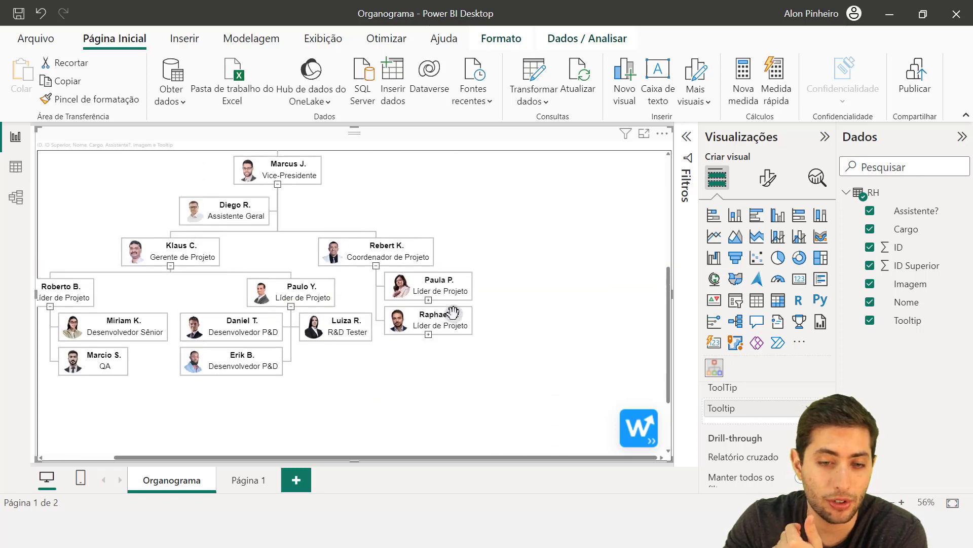
left_click(430, 333)
scroll(467, 330, "up", 1)
scroll(467, 329, "down", 1)
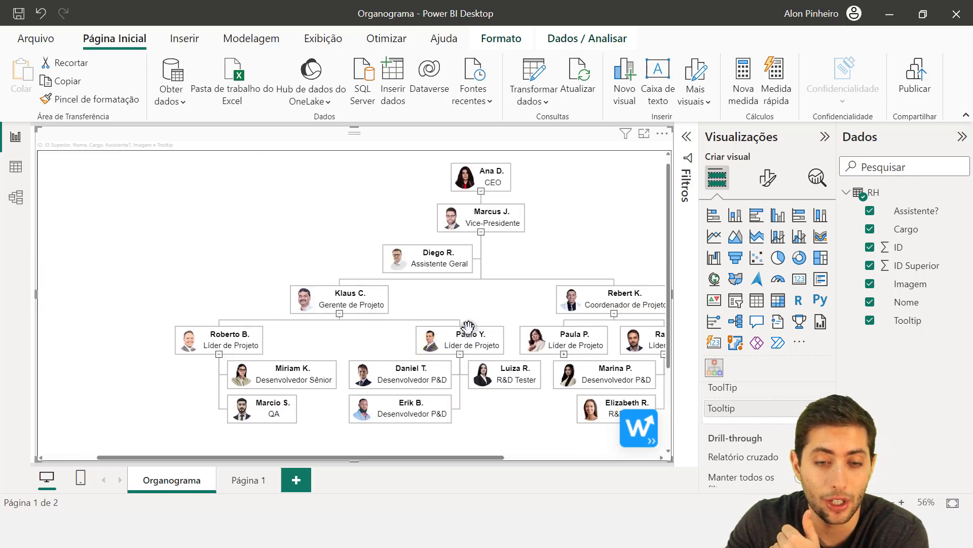
scroll(467, 324, "right", 2)
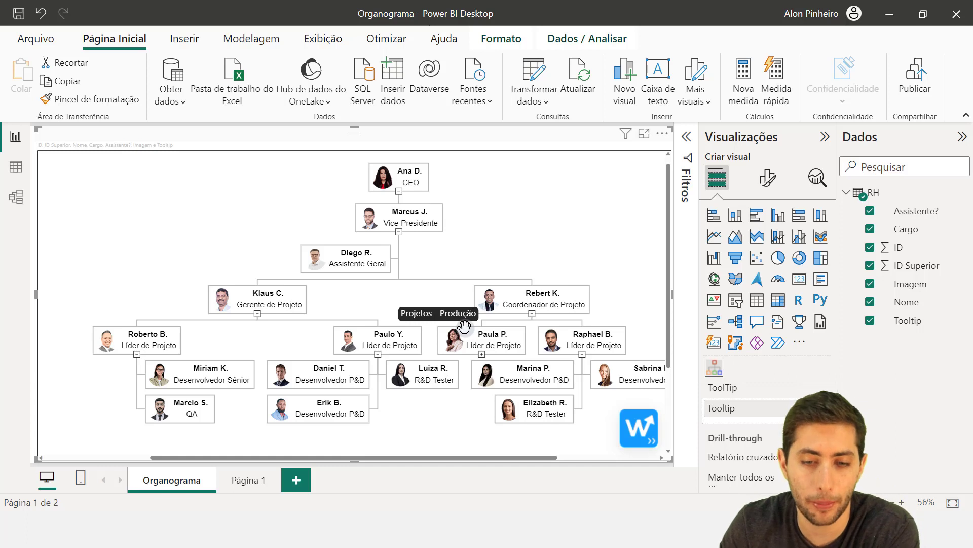
scroll(464, 325, "right", 3)
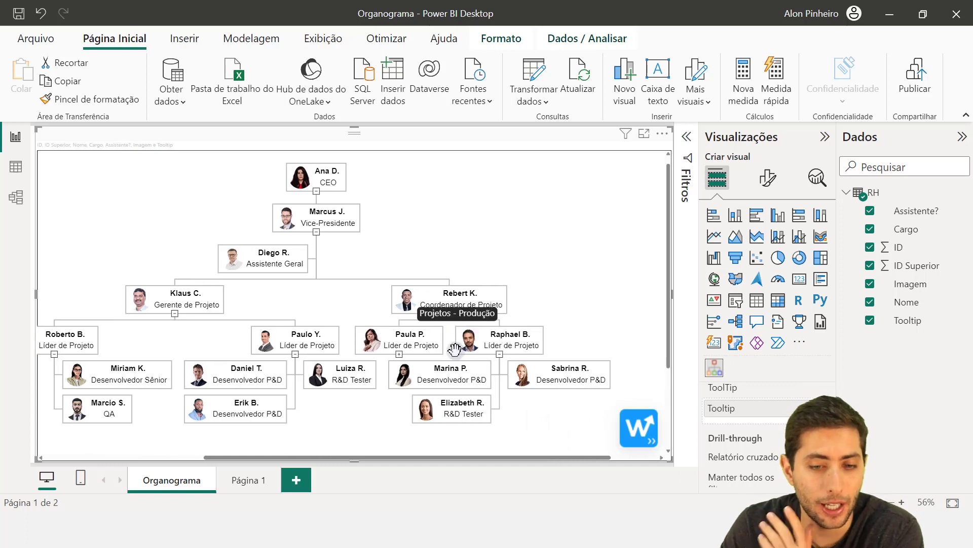
left_click(398, 352)
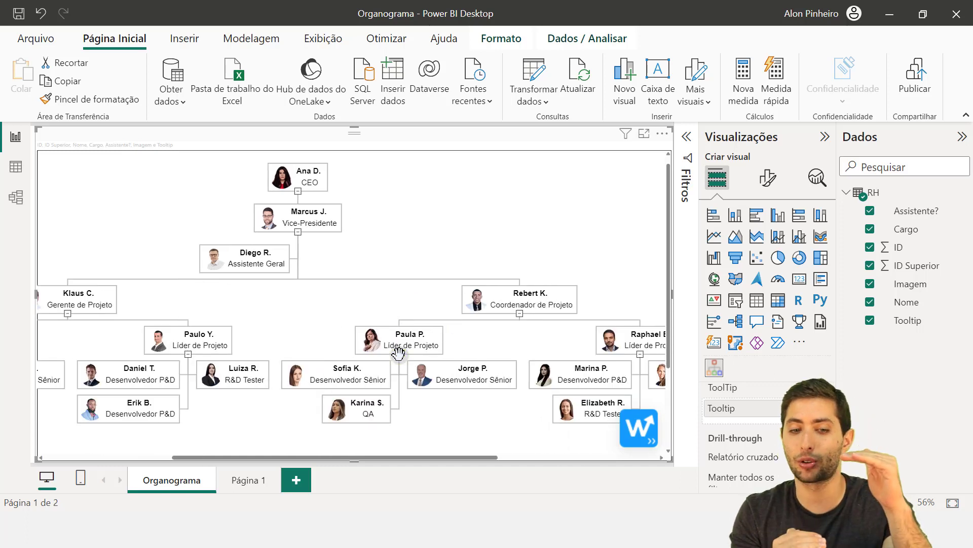
scroll(398, 353, "left", 6)
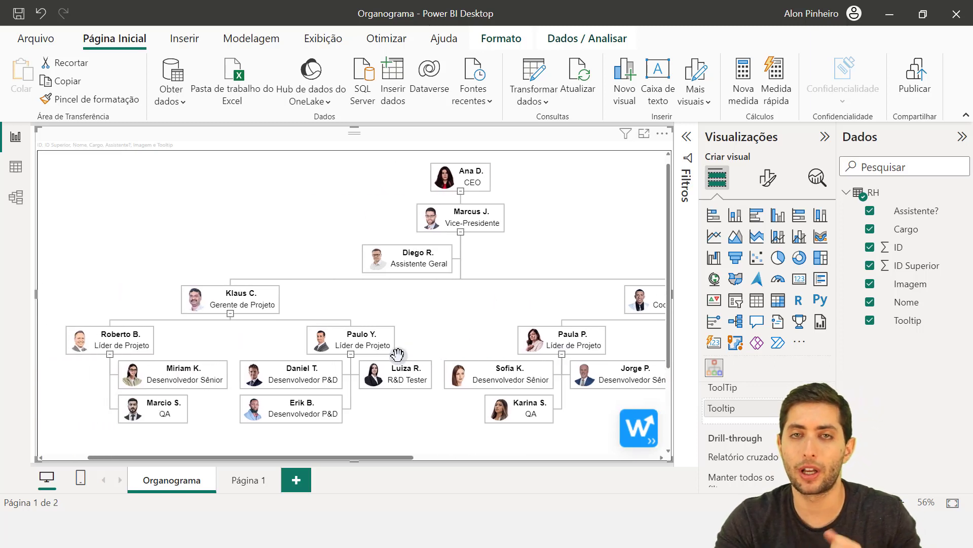
scroll(398, 349, "right", 3)
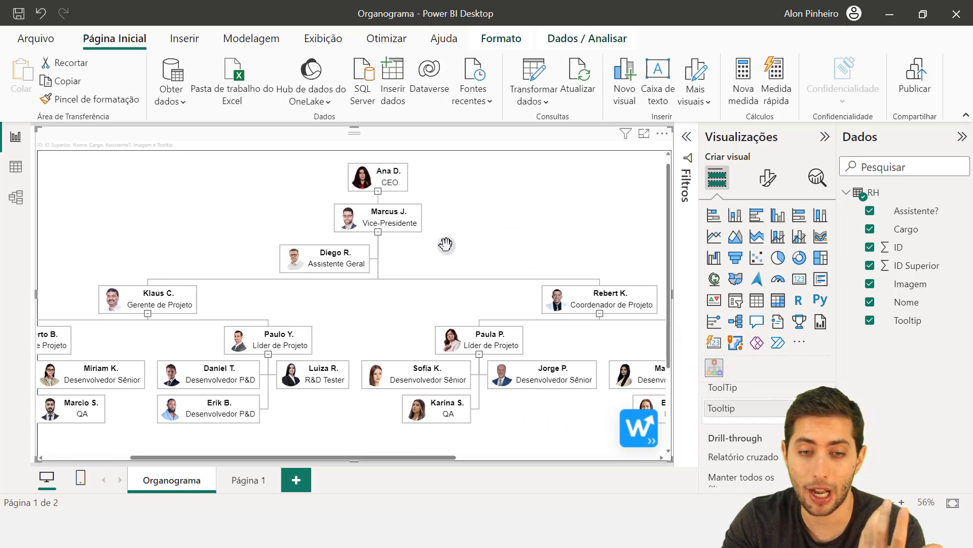
Step: Browse the custom visuals offered in the Visuais do Power BI gallery without adding one
left_click(799, 344)
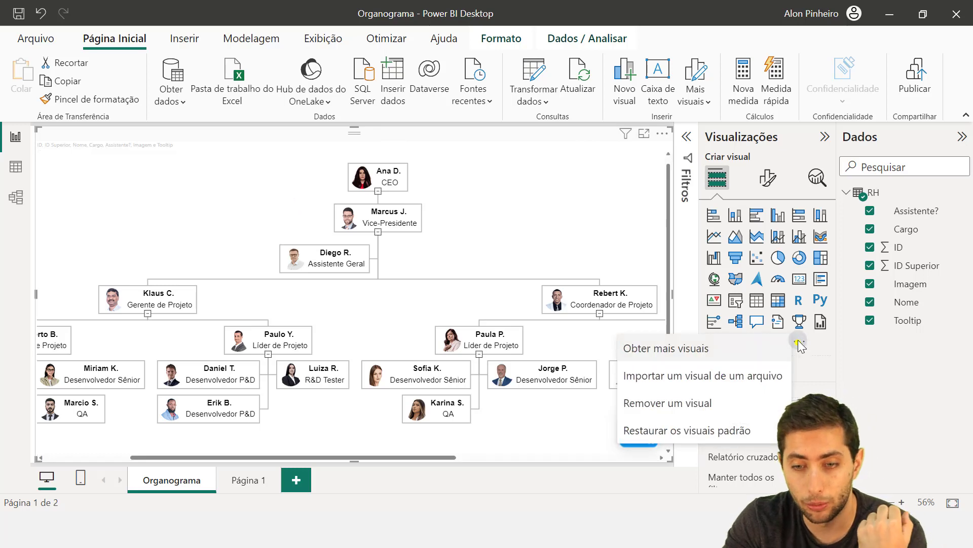
left_click(745, 349)
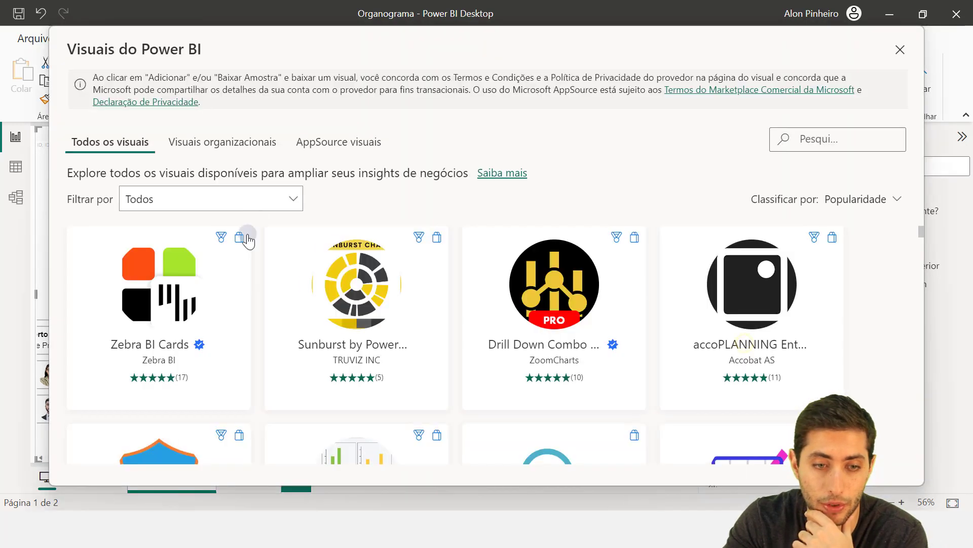
scroll(245, 235, "down", 6)
scroll(343, 322, "down", 15)
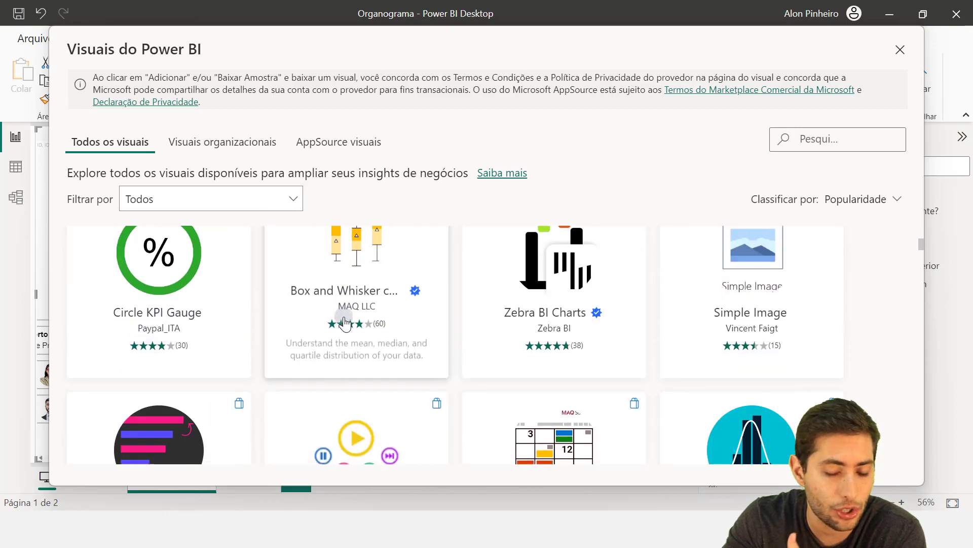
scroll(350, 320, "down", 15)
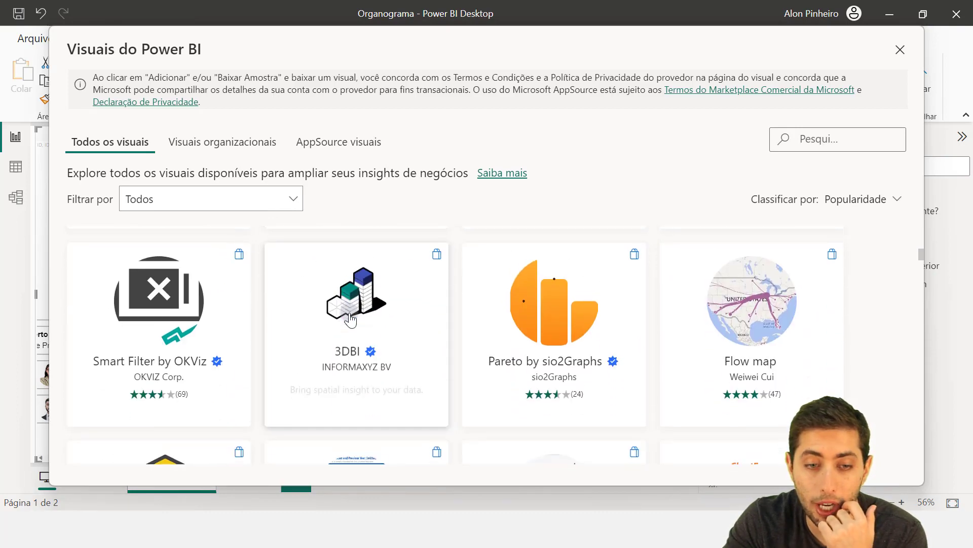
scroll(349, 320, "down", 12)
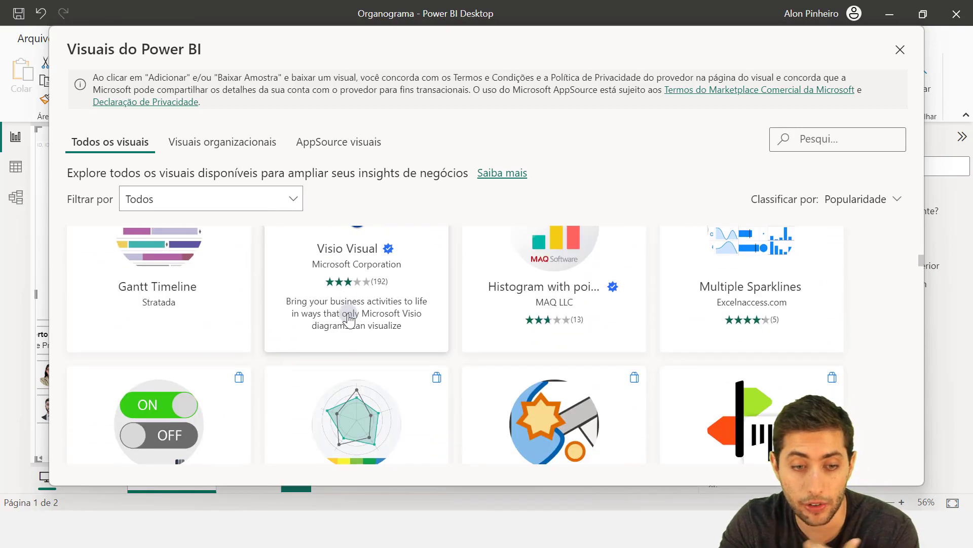
scroll(344, 327, "down", 12)
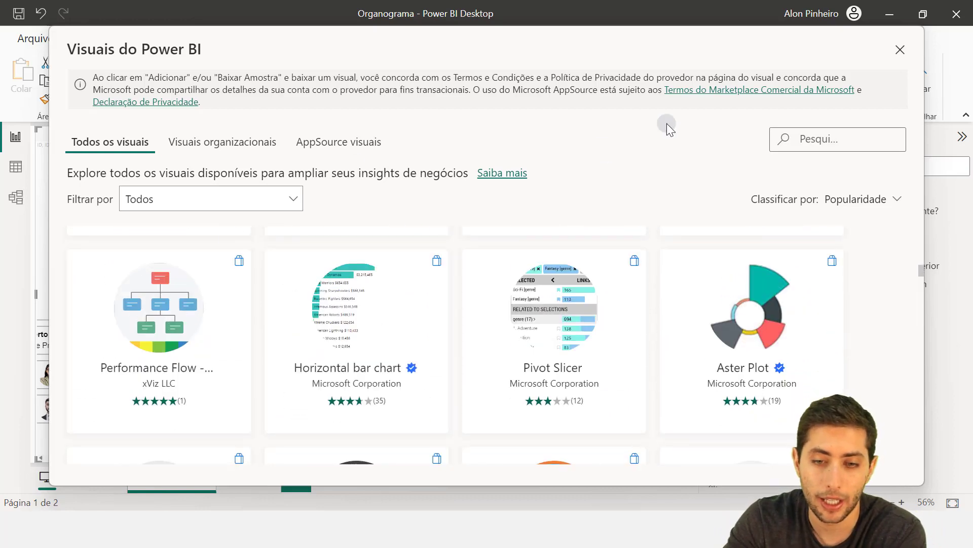
left_click(897, 51)
scroll(438, 287, "down", 3)
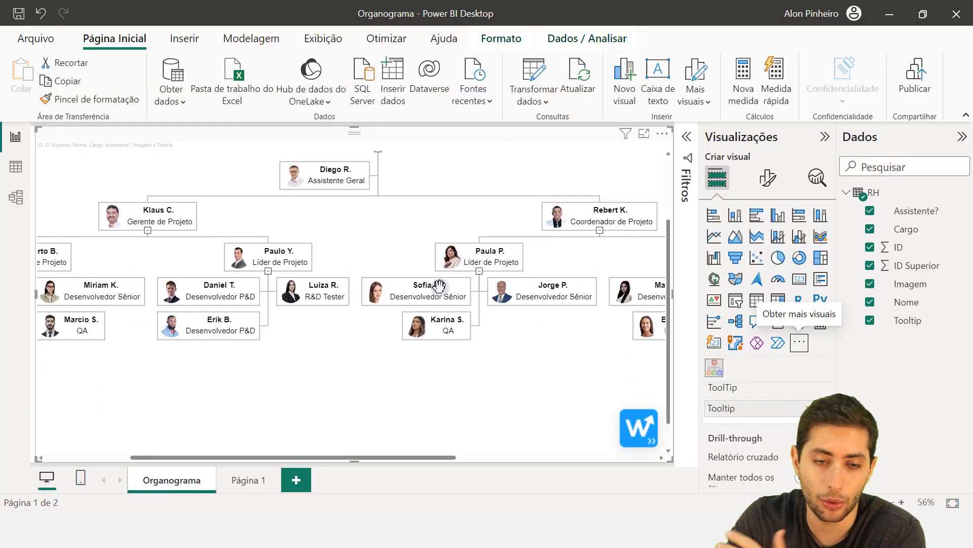
scroll(424, 282, "up", 3)
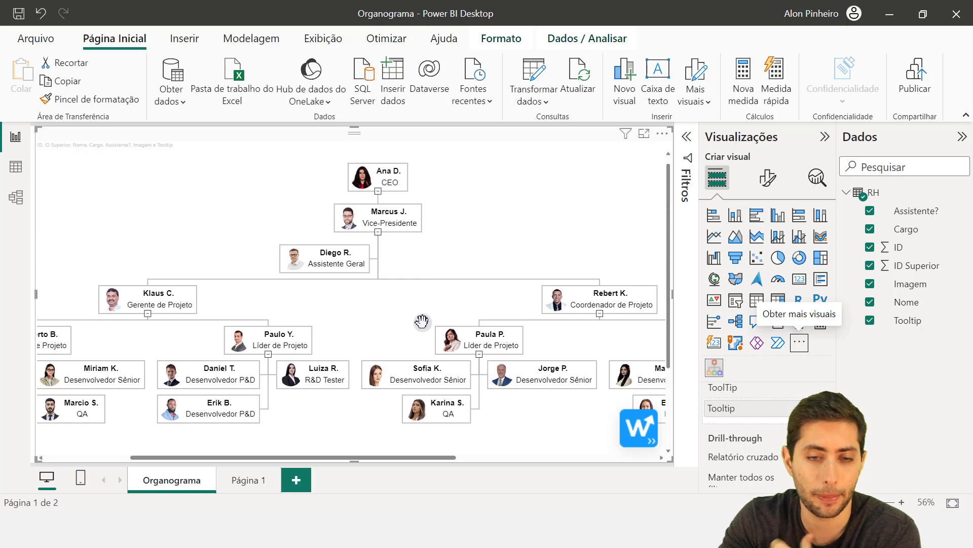
mouse_move(400, 172)
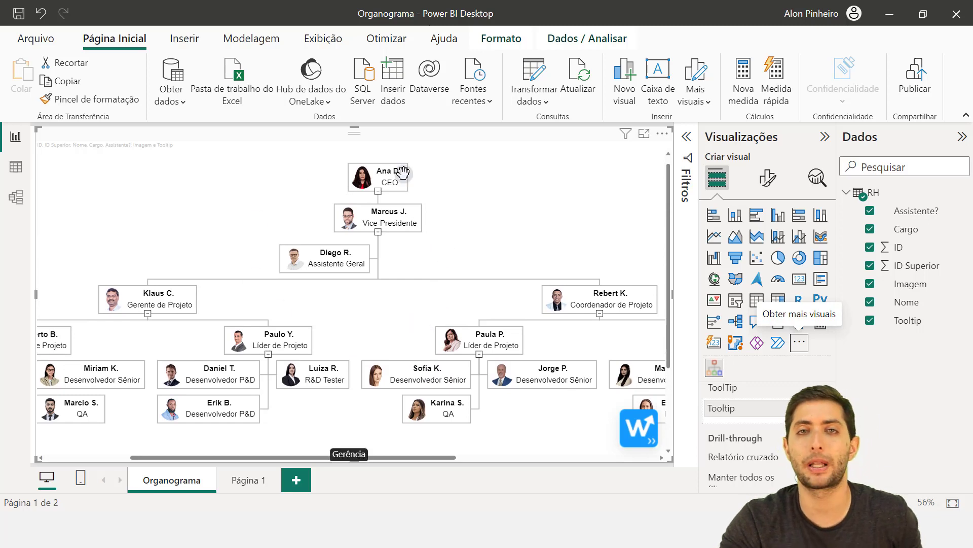
left_click(799, 343)
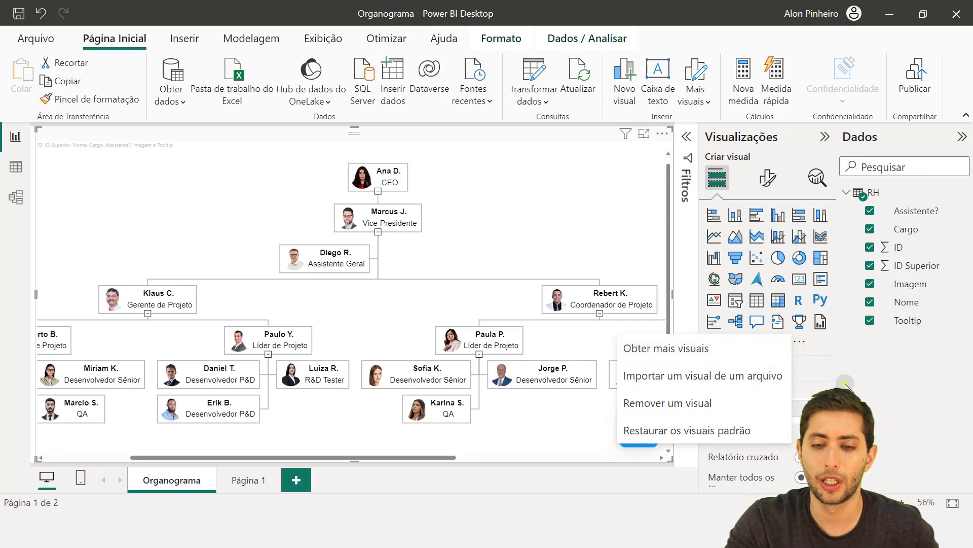
left_click(578, 338)
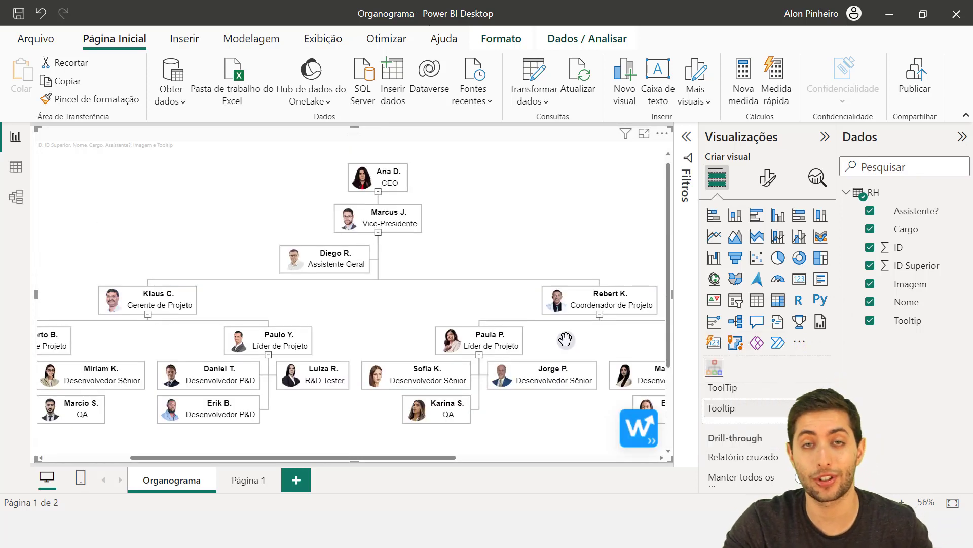